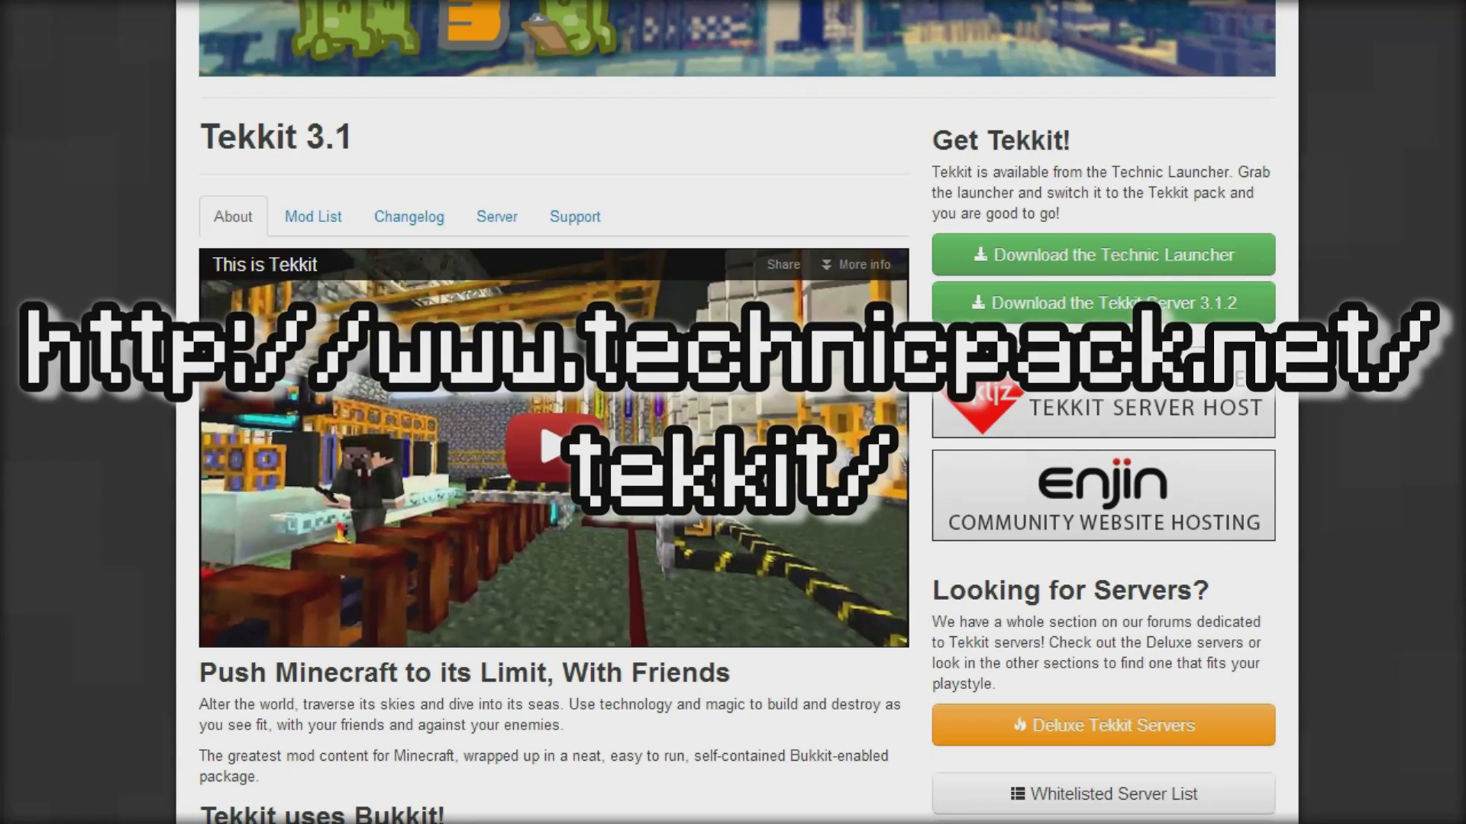
- Download the Tekkit Server 3.1.2 zip using the green button on the Tekkit 3.1 page
scroll(732, 413, up, 5)
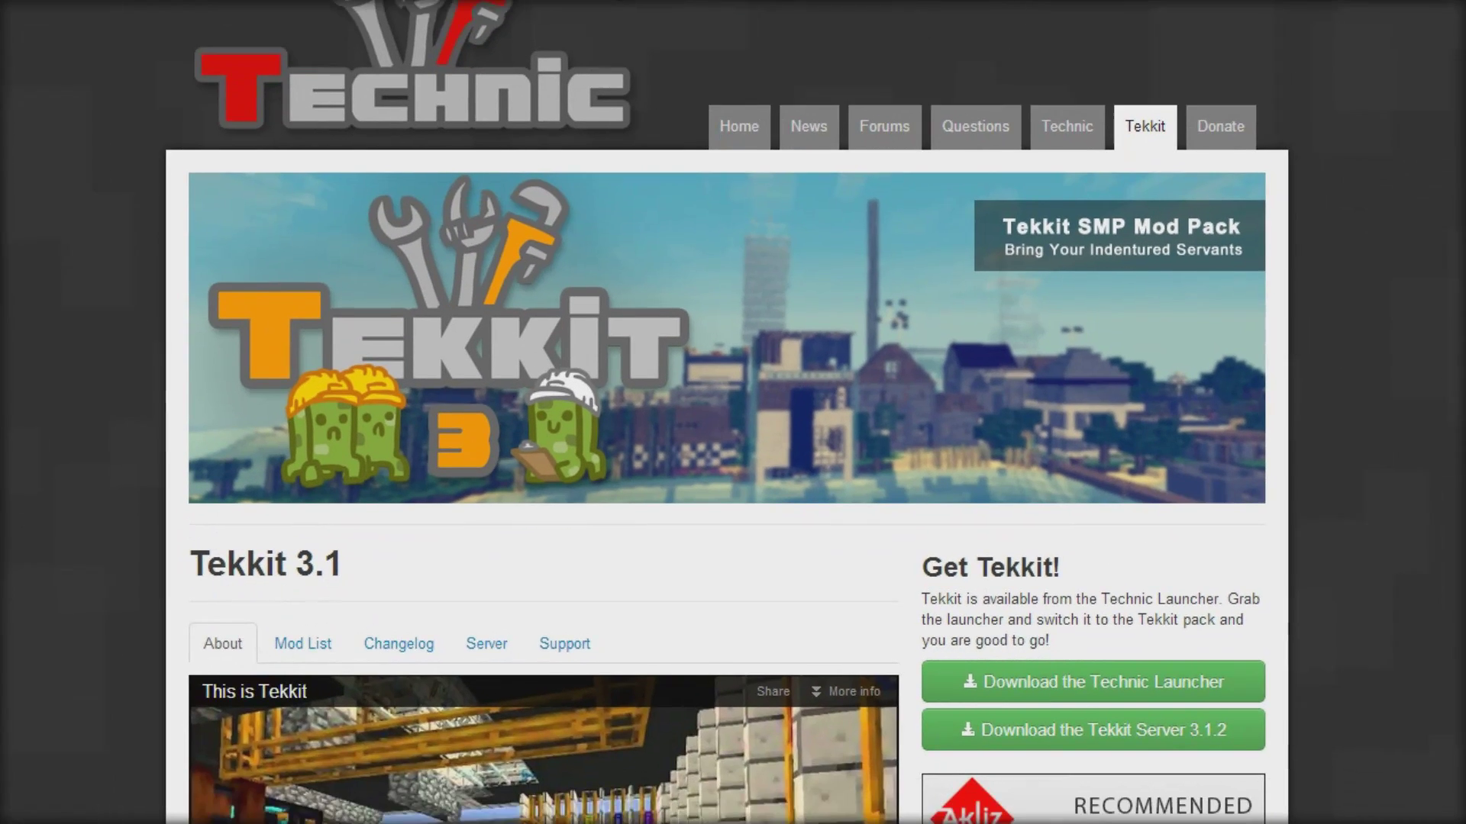
scroll(723, 412, down, 2)
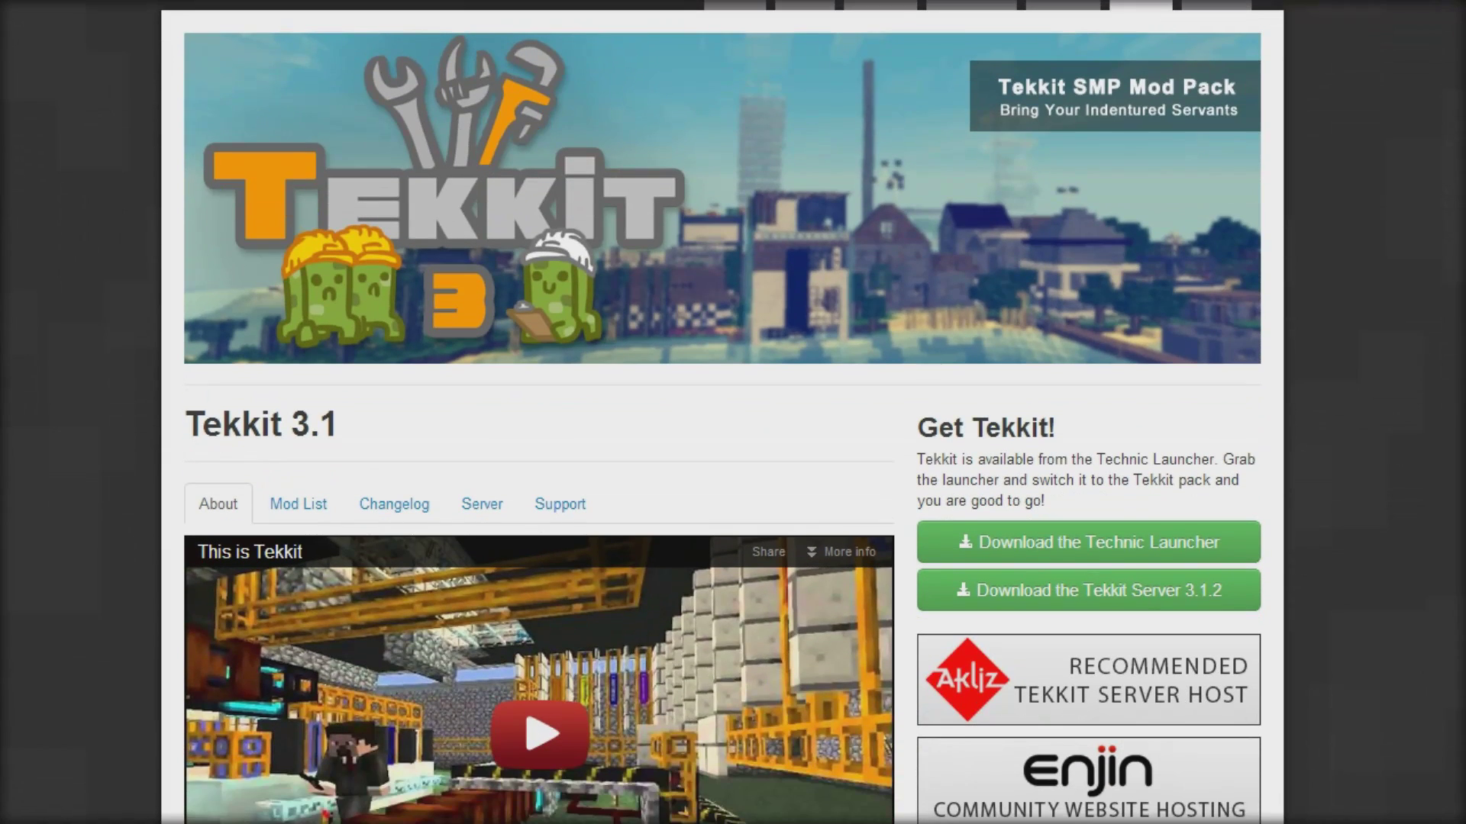
scroll(1270, 142, up, 2)
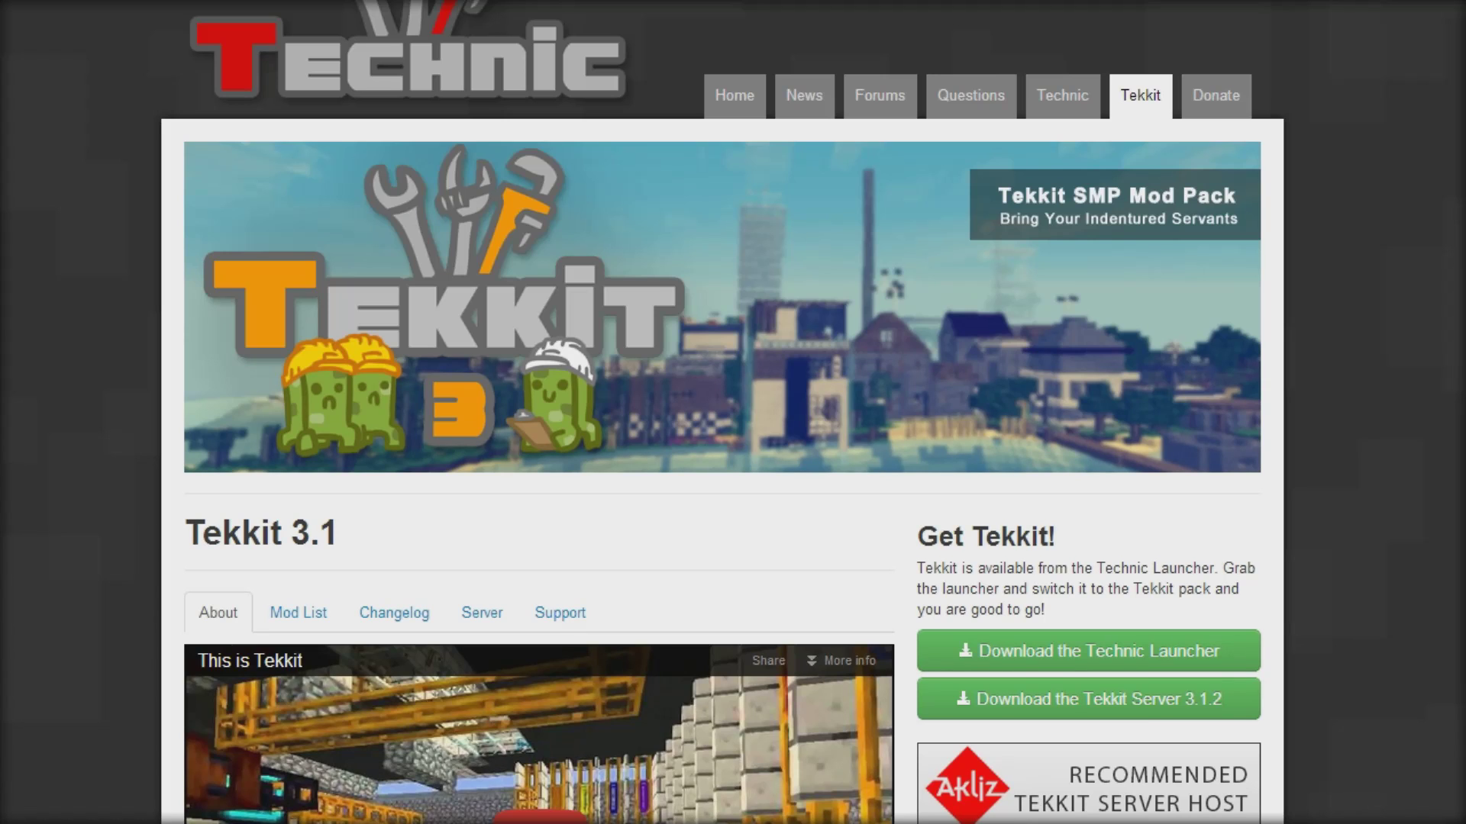
scroll(1206, 362, down, 6)
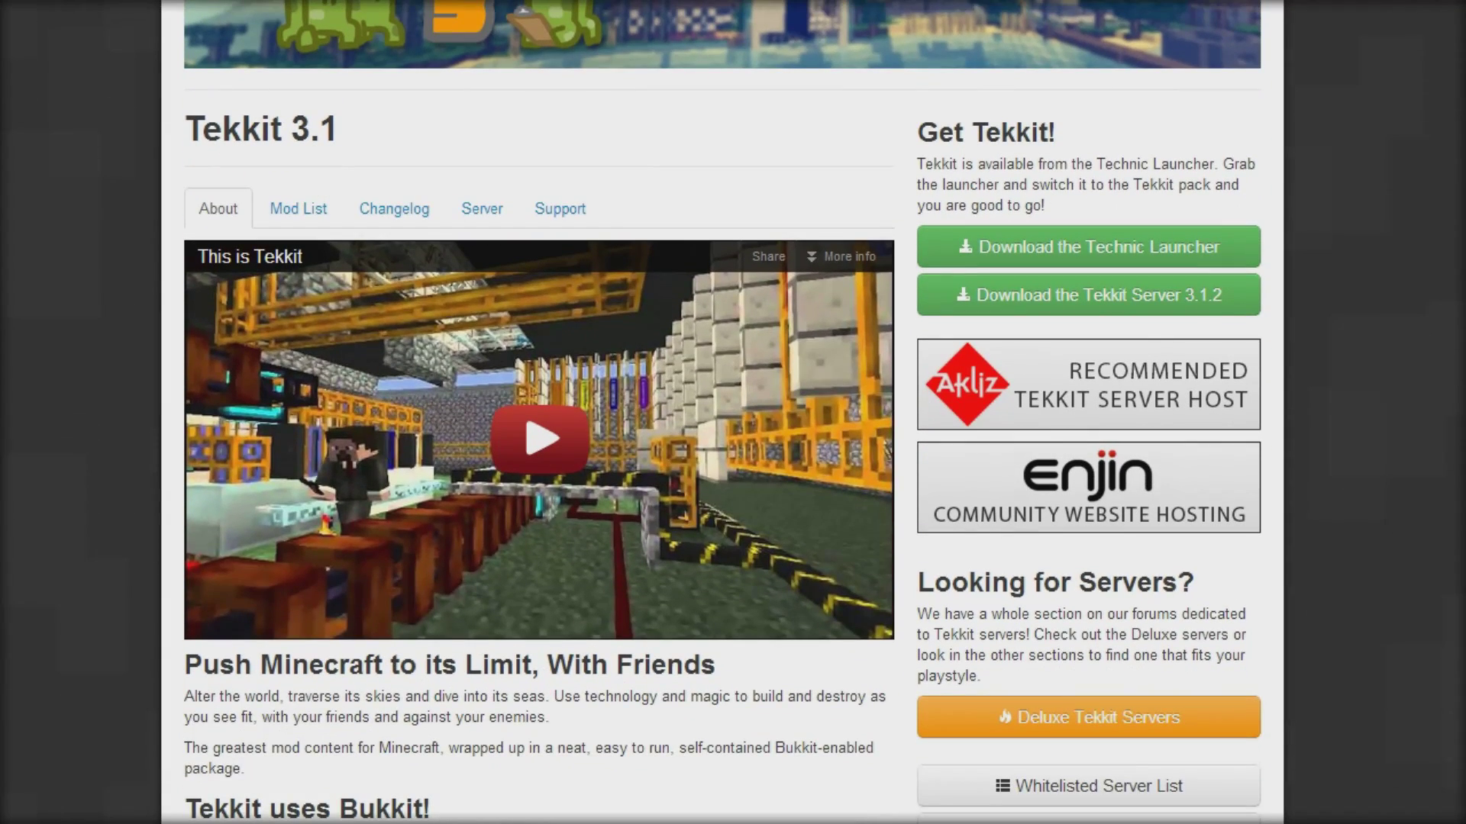
click(1156, 306)
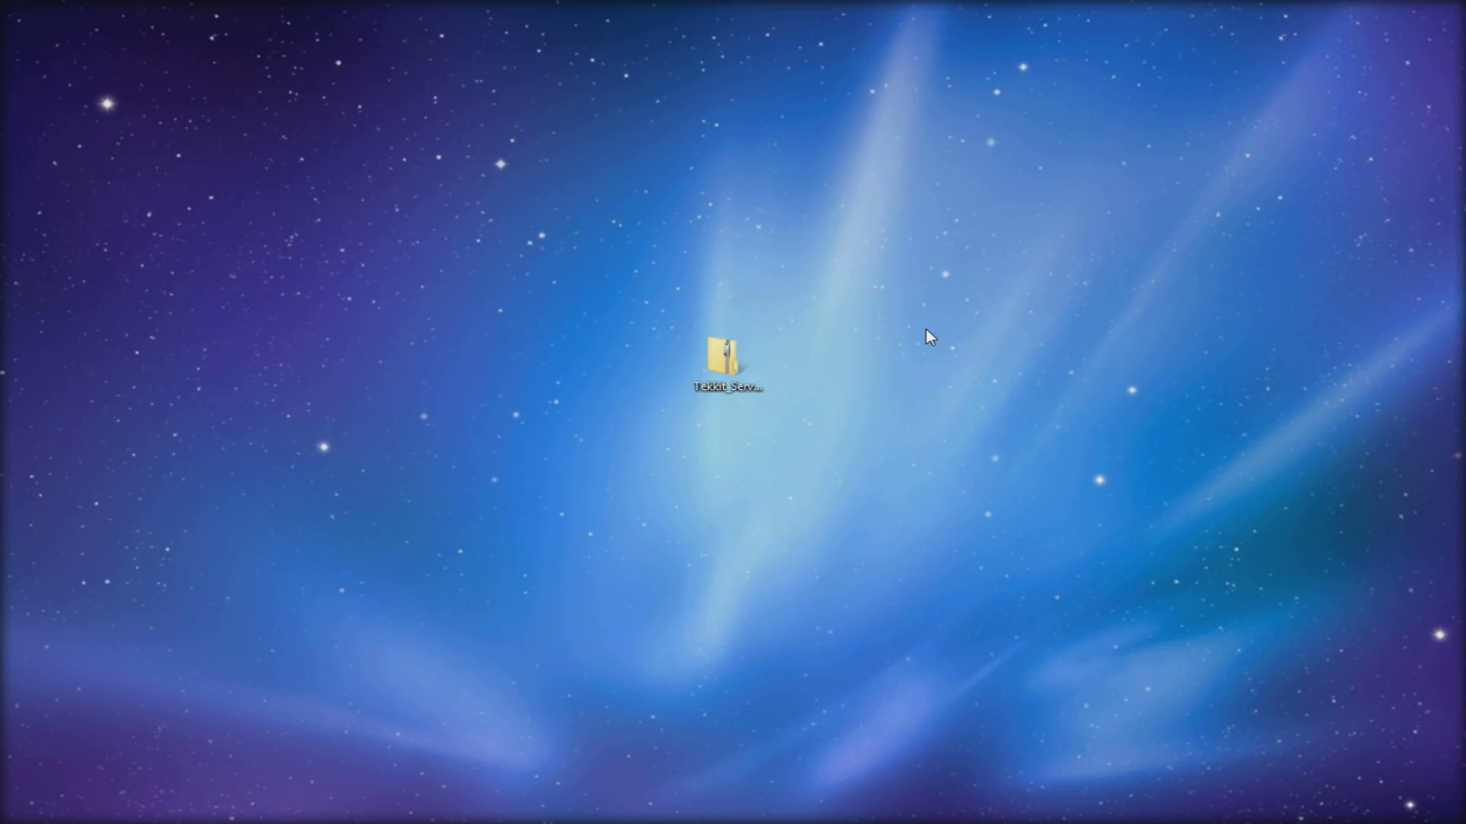
- Move the Tekkit_Server zip further right on the desktop and bring up its context menu
click(723, 359)
drag(723, 358, 963, 367)
right_click(966, 371)
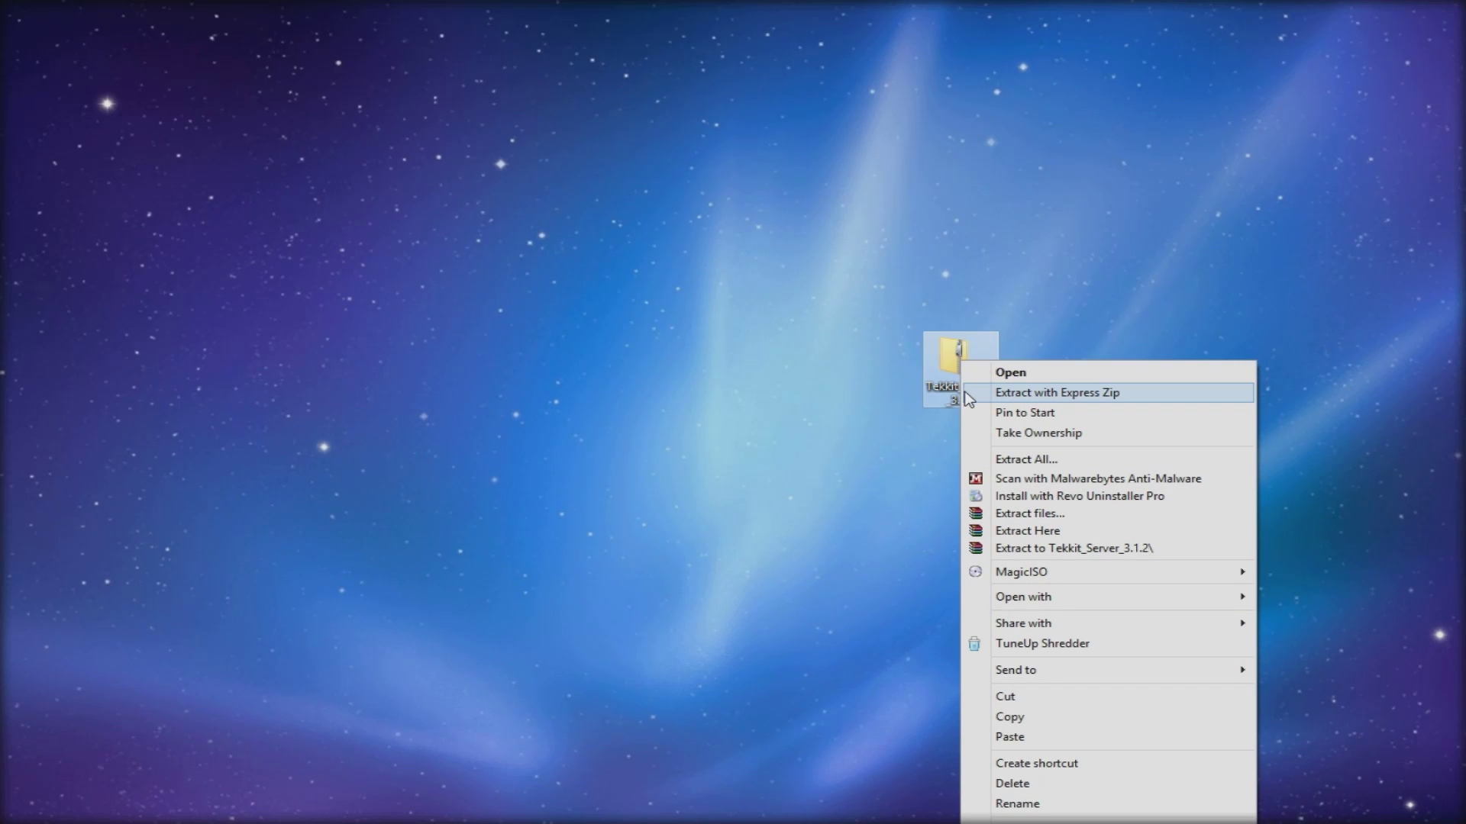
- Extract all eight items of the Tekkit_Server_3.1.2 zip into a same-named Desktop folder
click(974, 373)
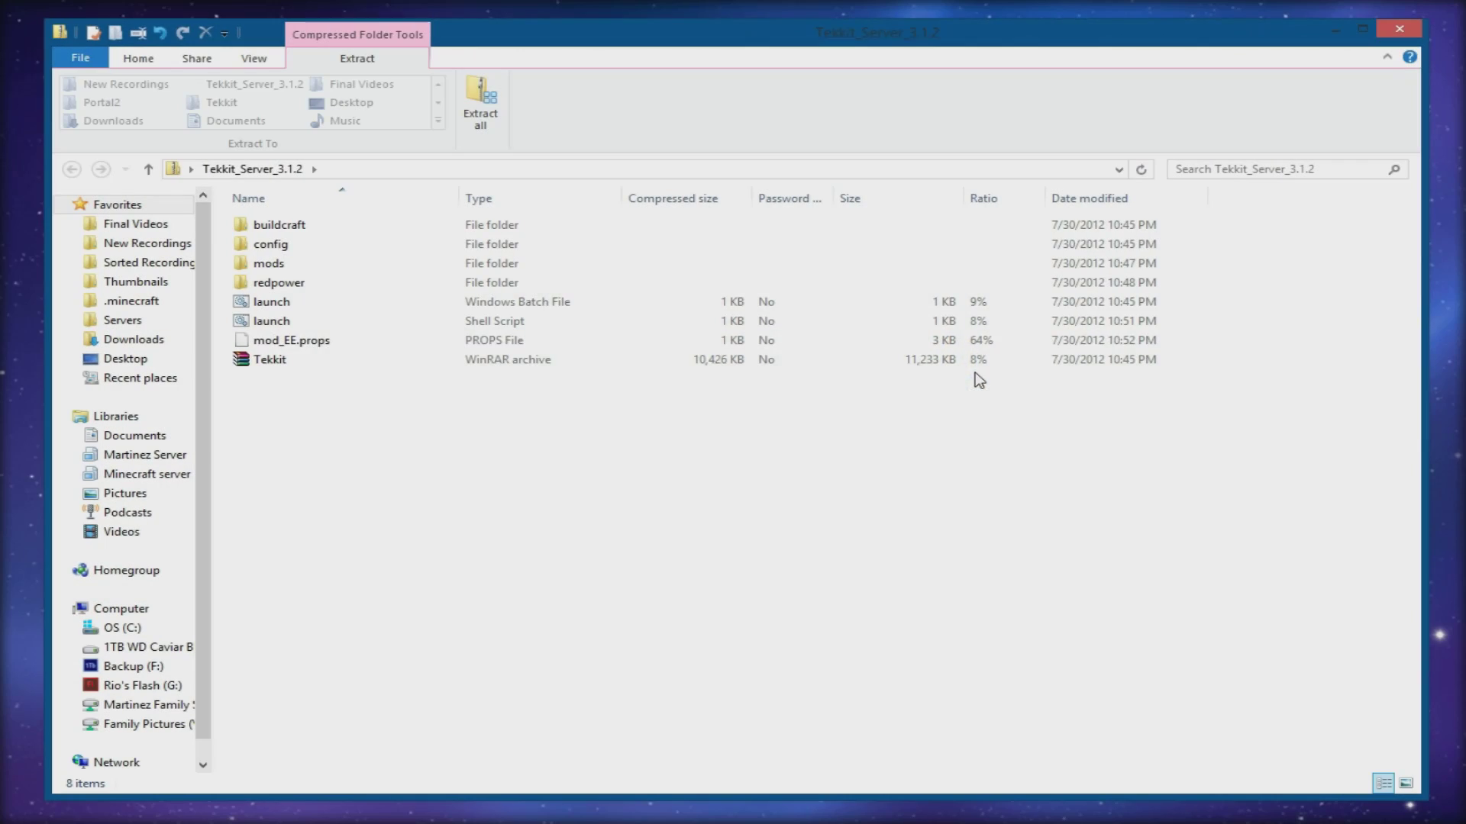
drag(984, 41, 982, 43)
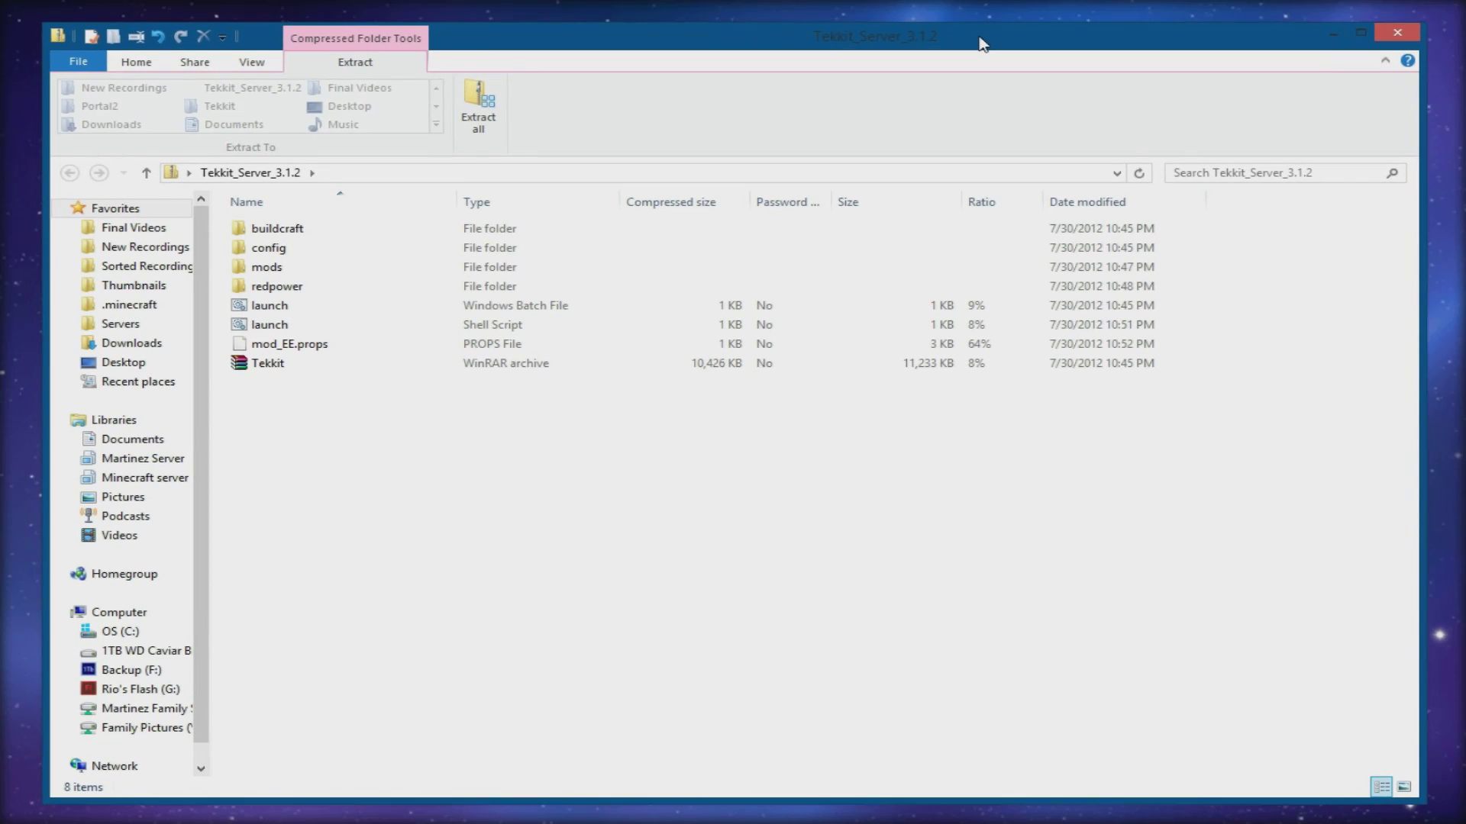
drag(516, 519, 224, 180)
click(479, 107)
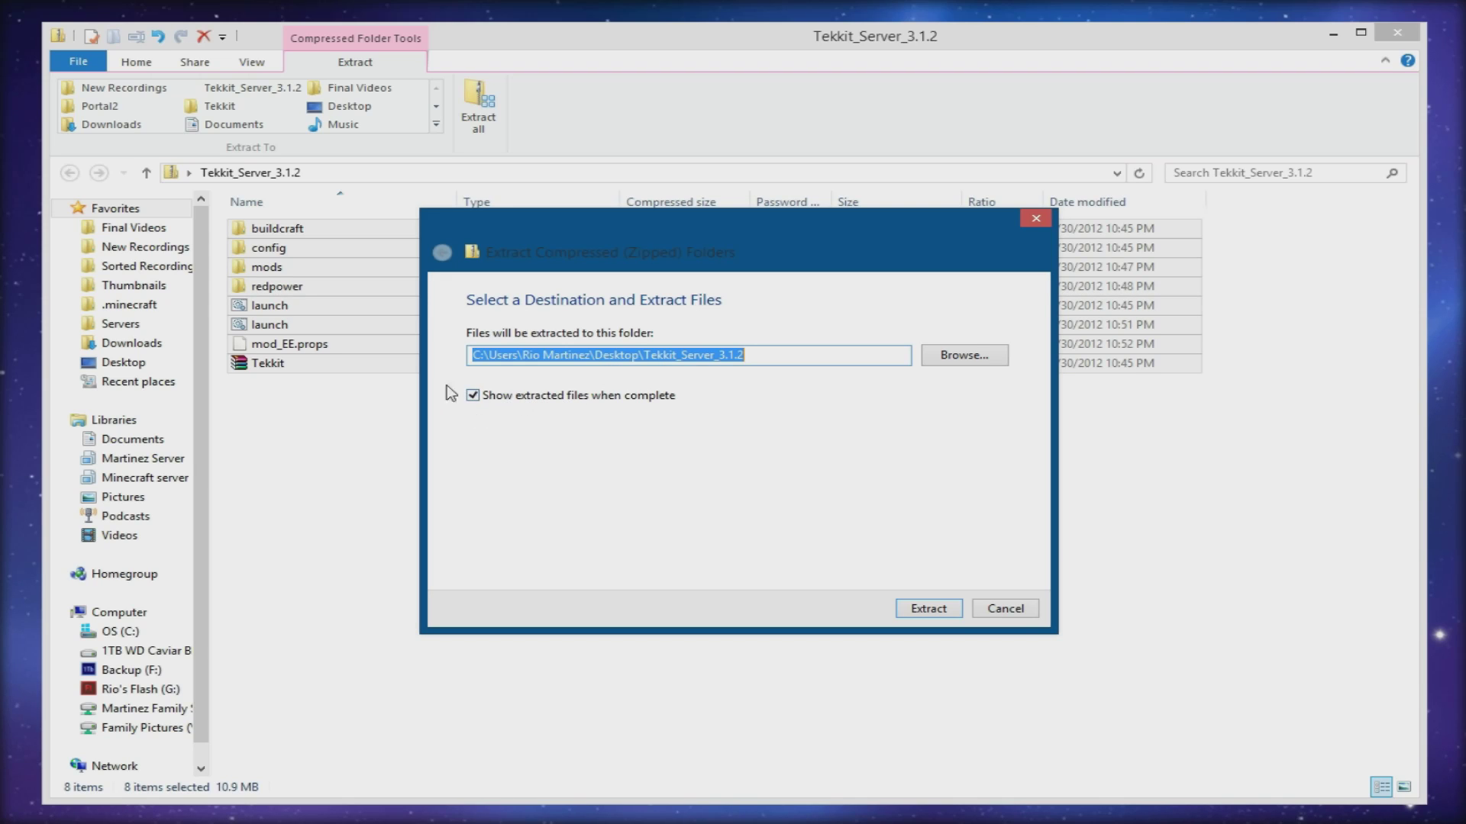
click(919, 610)
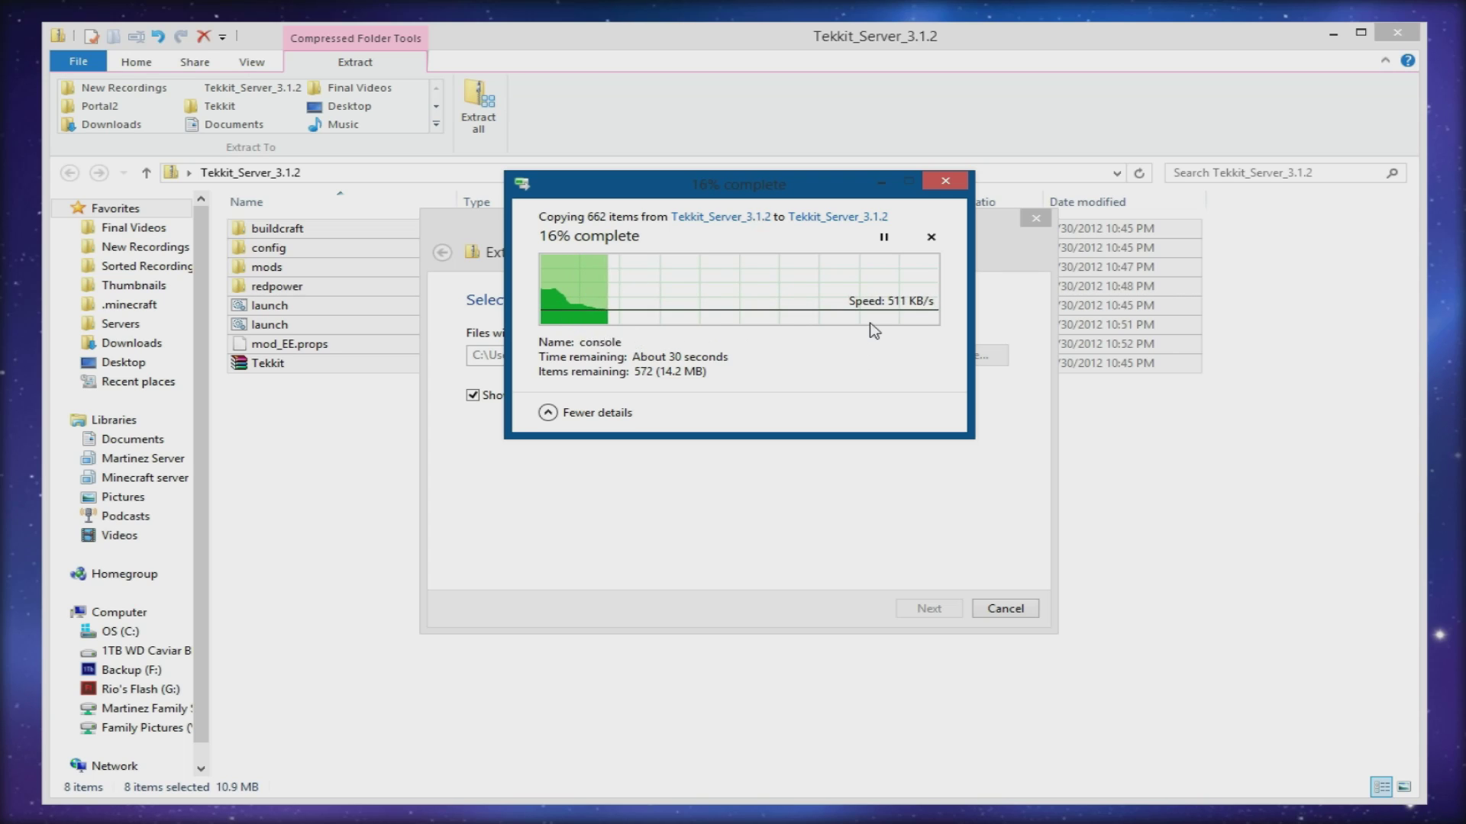
click(1020, 238)
drag(940, 233, 1353, 247)
click(715, 176)
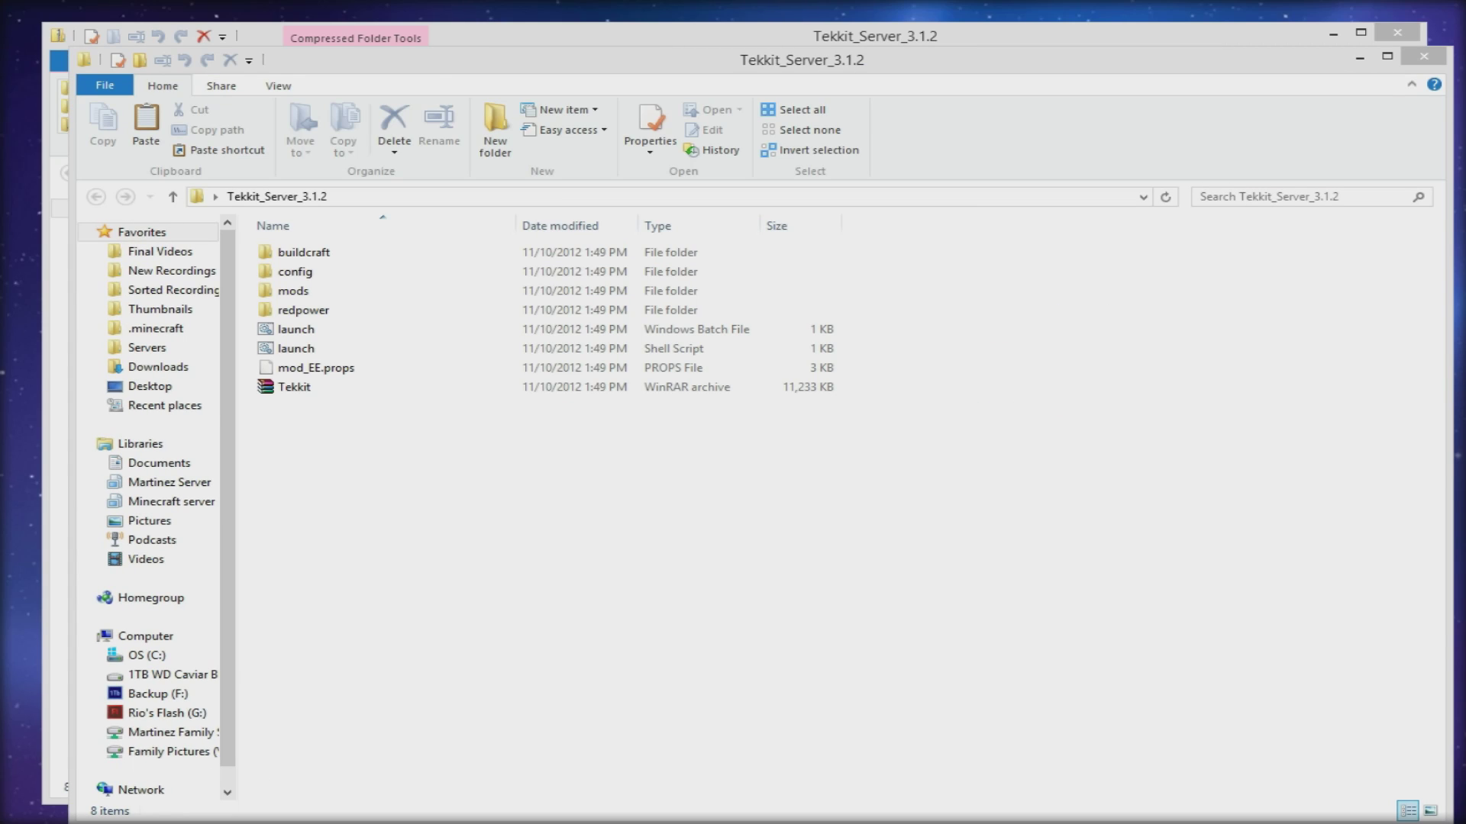
- Close both the zip's window and the extracted folder's window
drag(1237, 67, 1226, 63)
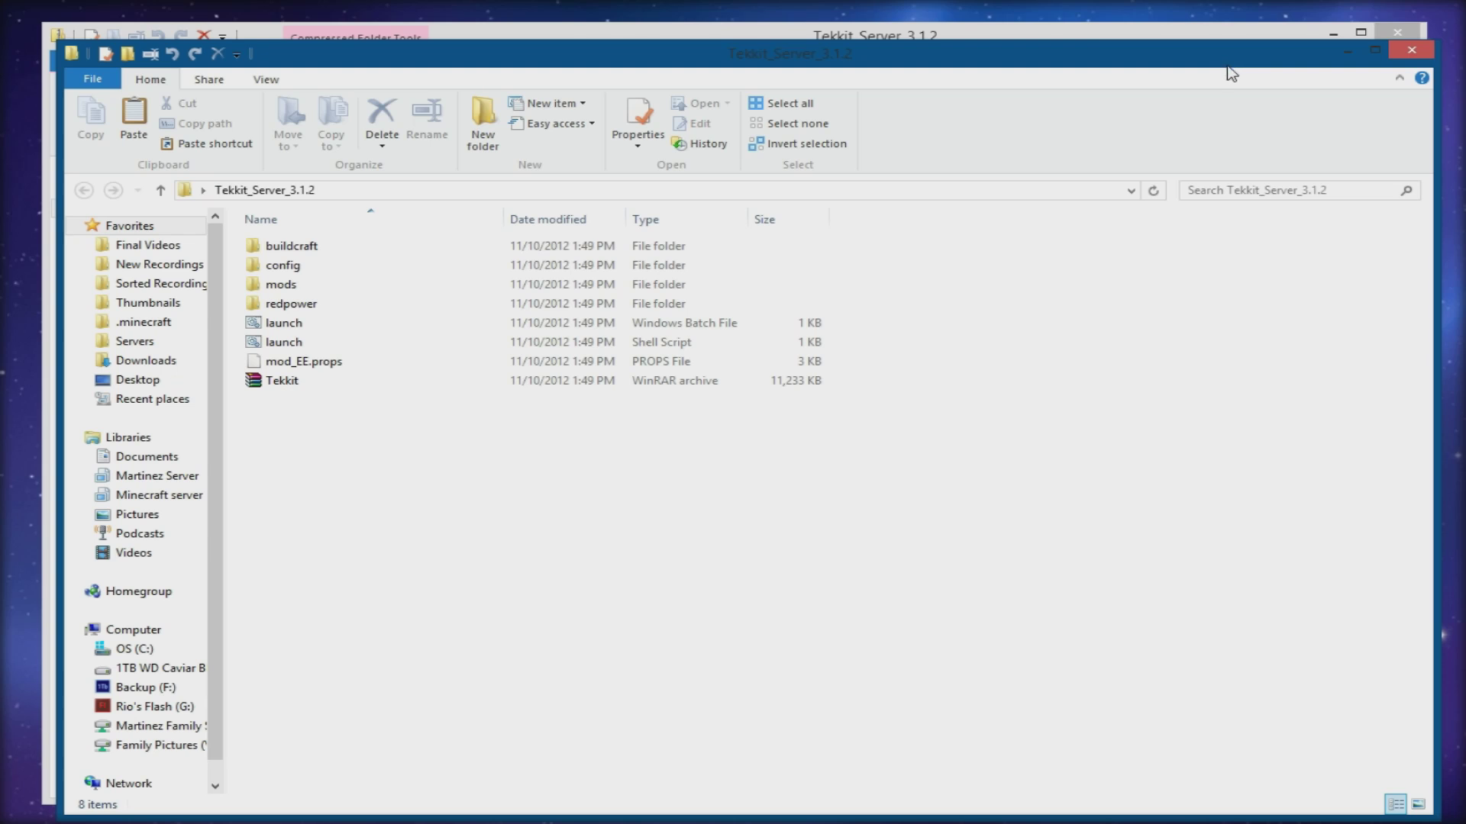
click(534, 265)
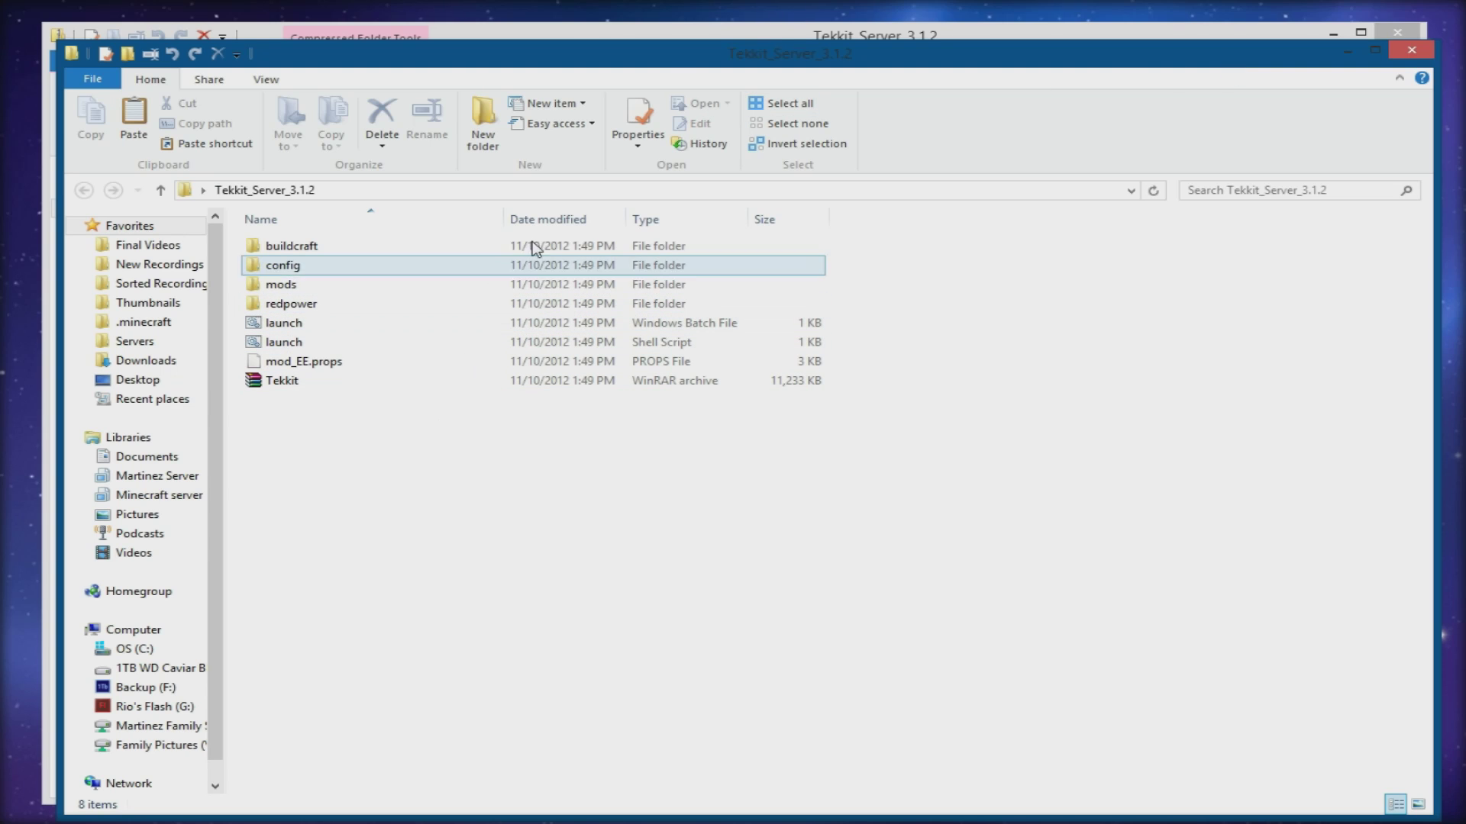
click(791, 39)
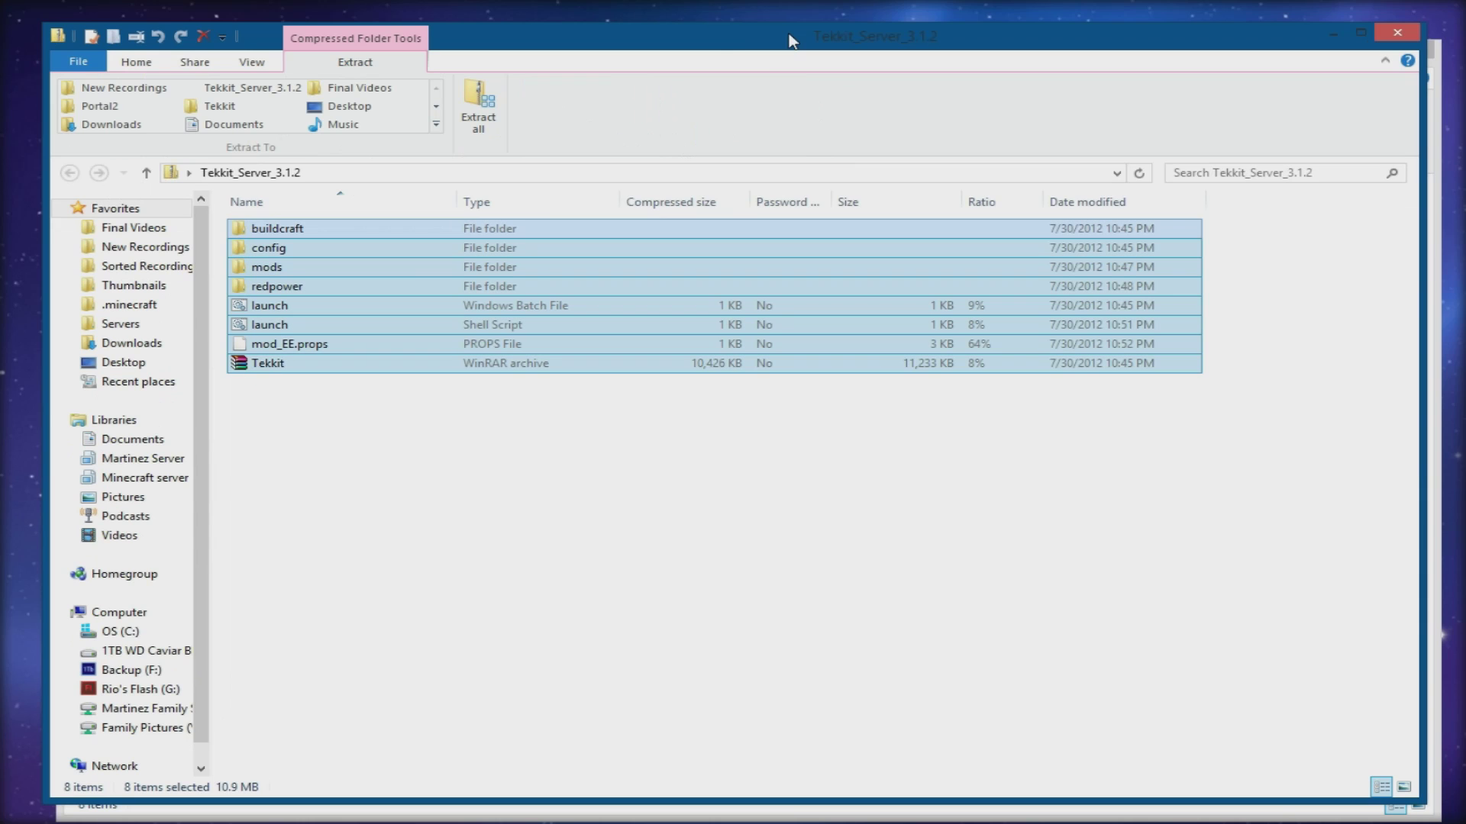
click(539, 461)
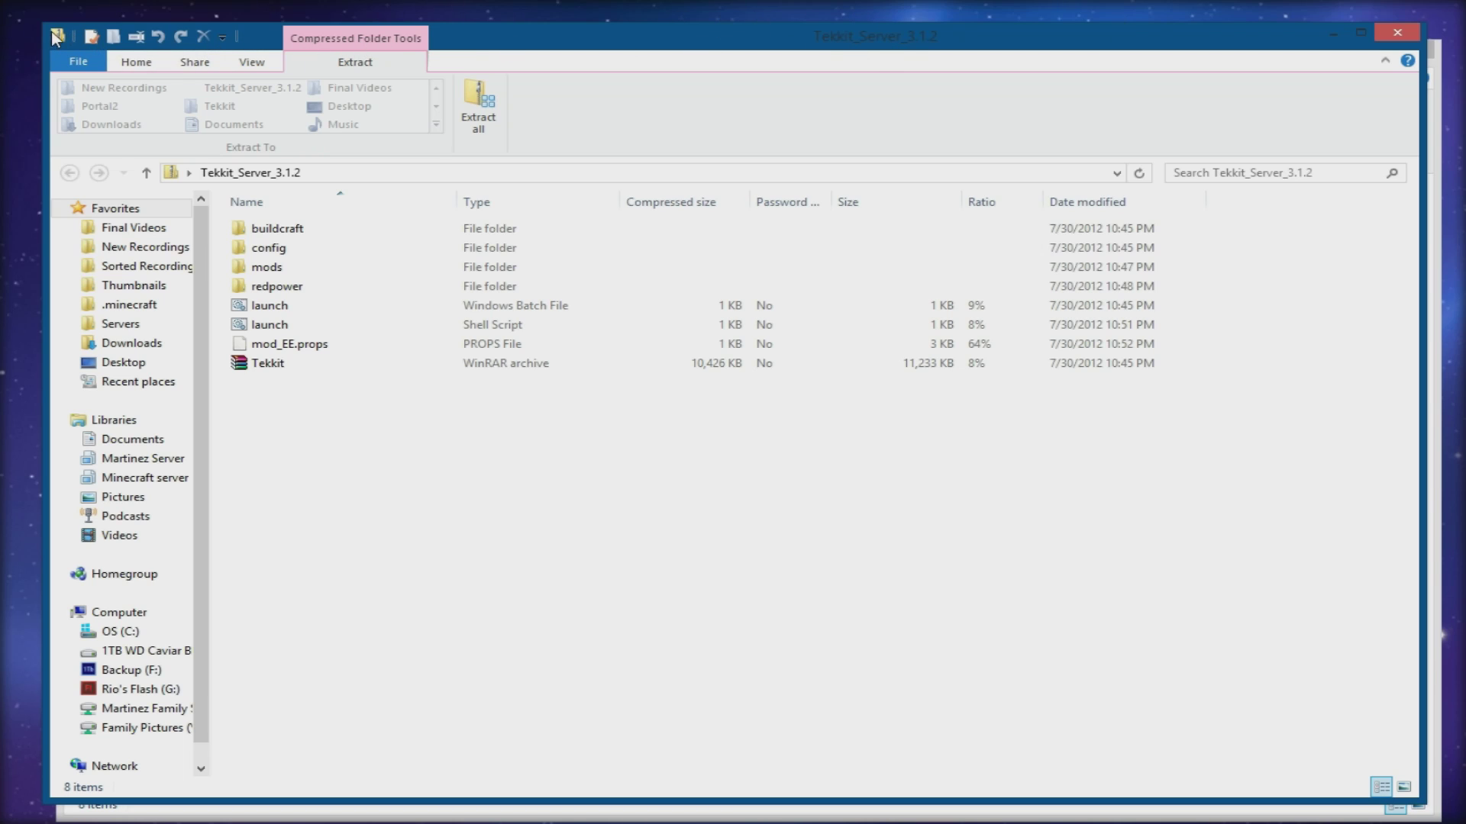
click(1386, 34)
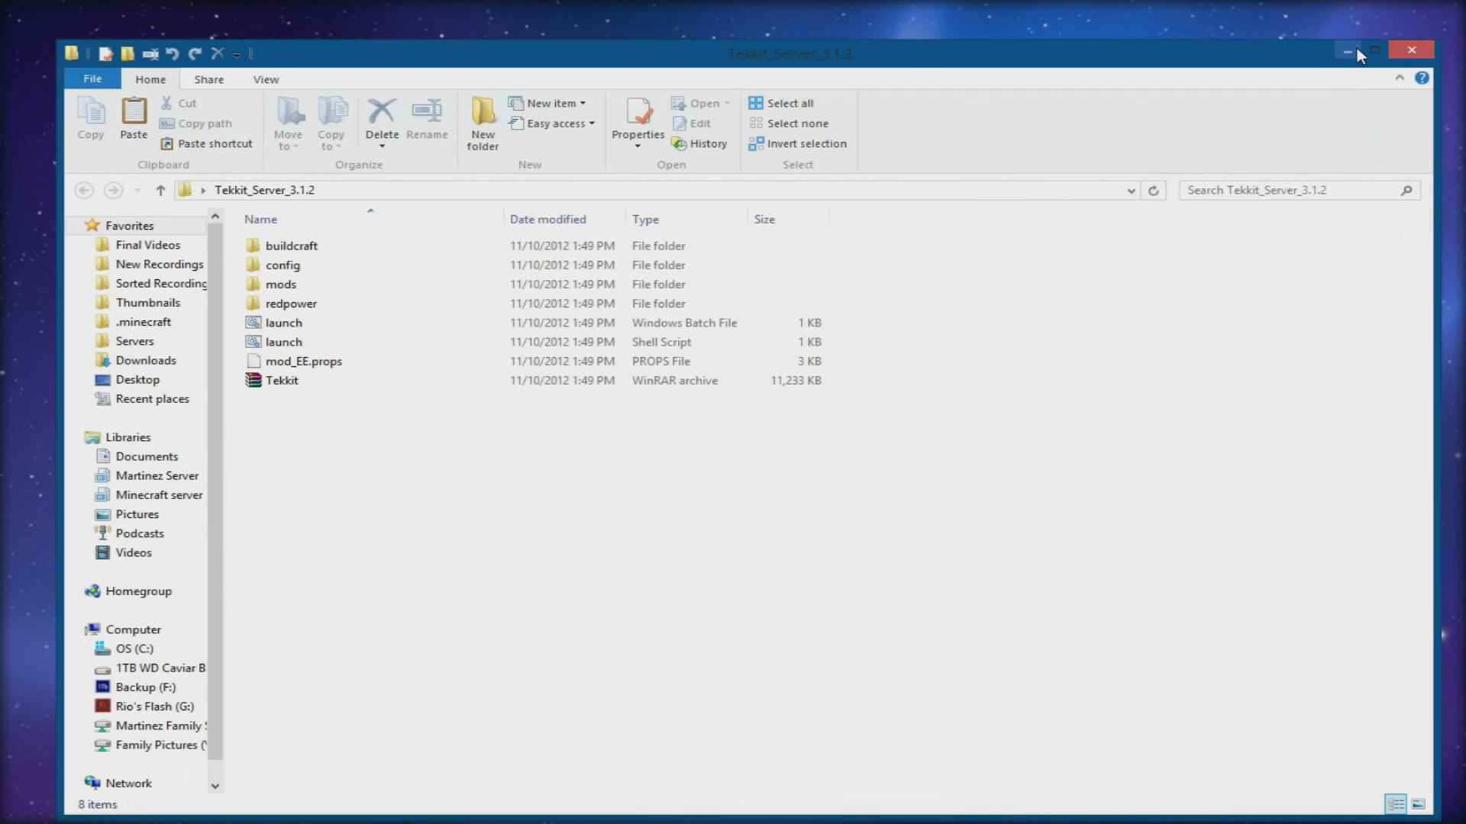
click(1339, 38)
- Move the Tekkit_Server_3.1.2 zip to the Recycle Bin and reopen the extracted folder
drag(990, 361, 918, 440)
key(Delete)
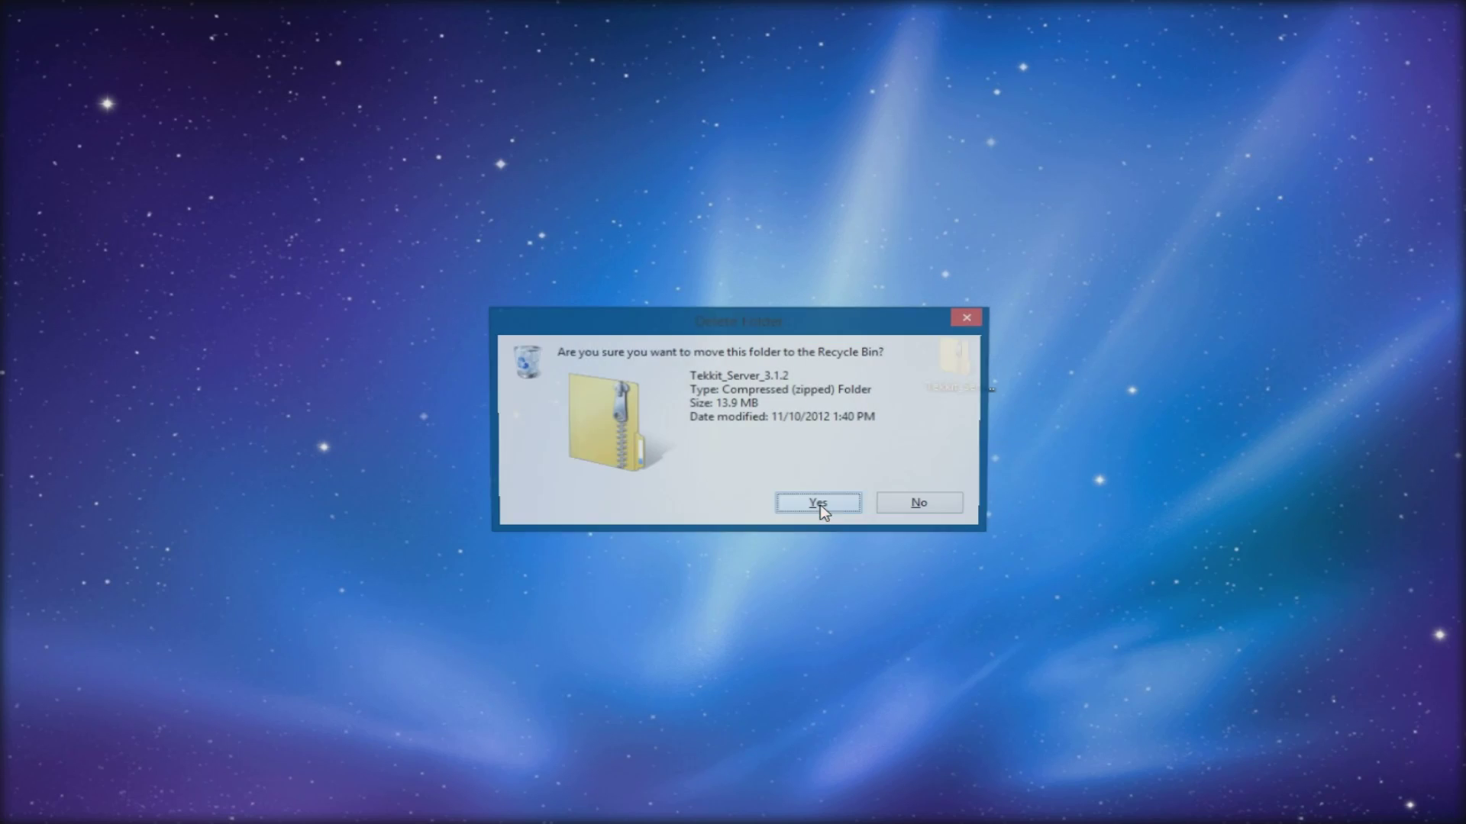
click(841, 506)
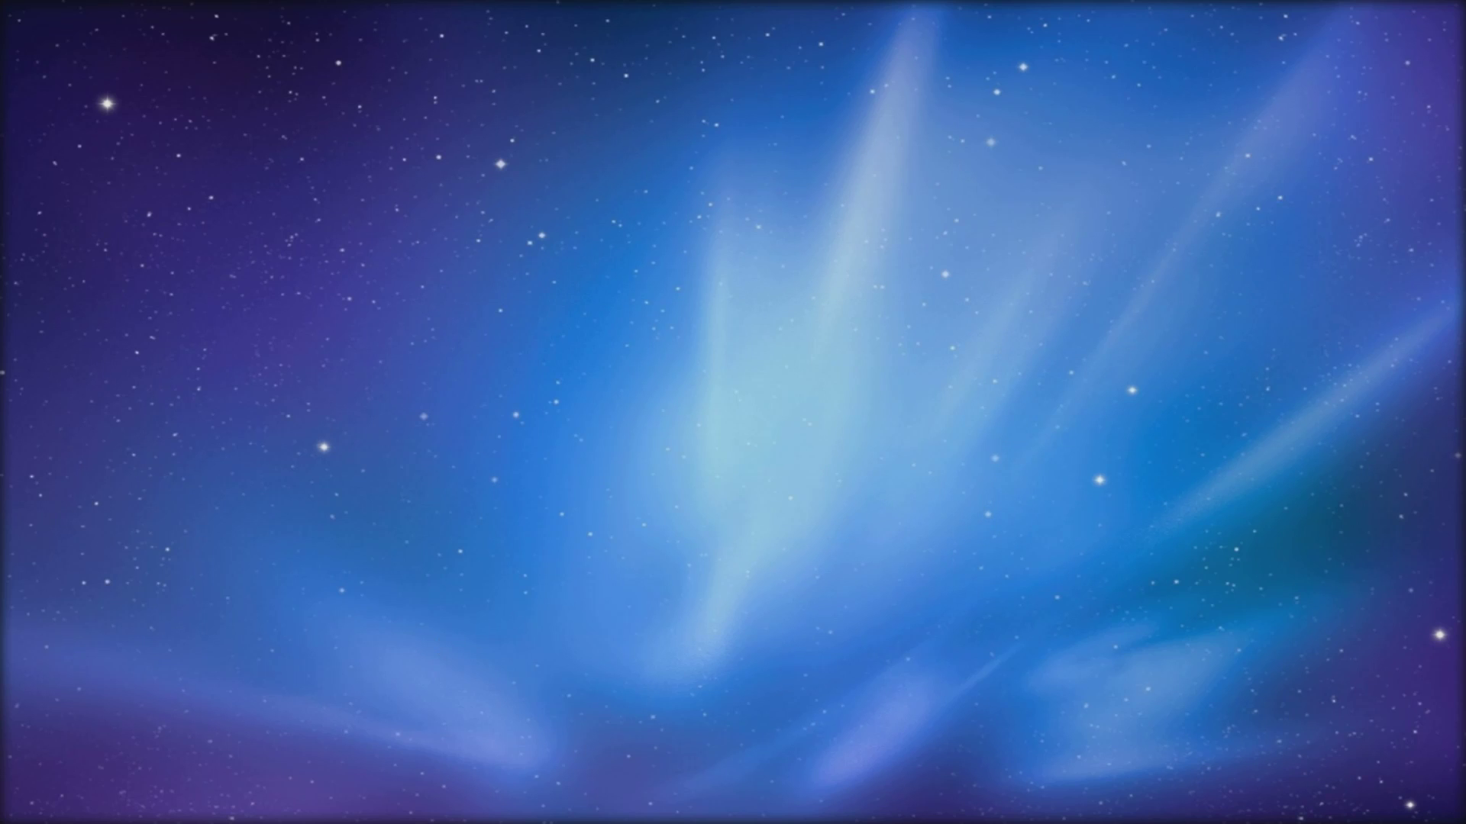
mouse_move(724, 155)
mouse_down()
mouse_move(1067, 361)
mouse_move(707, 157)
mouse_up()
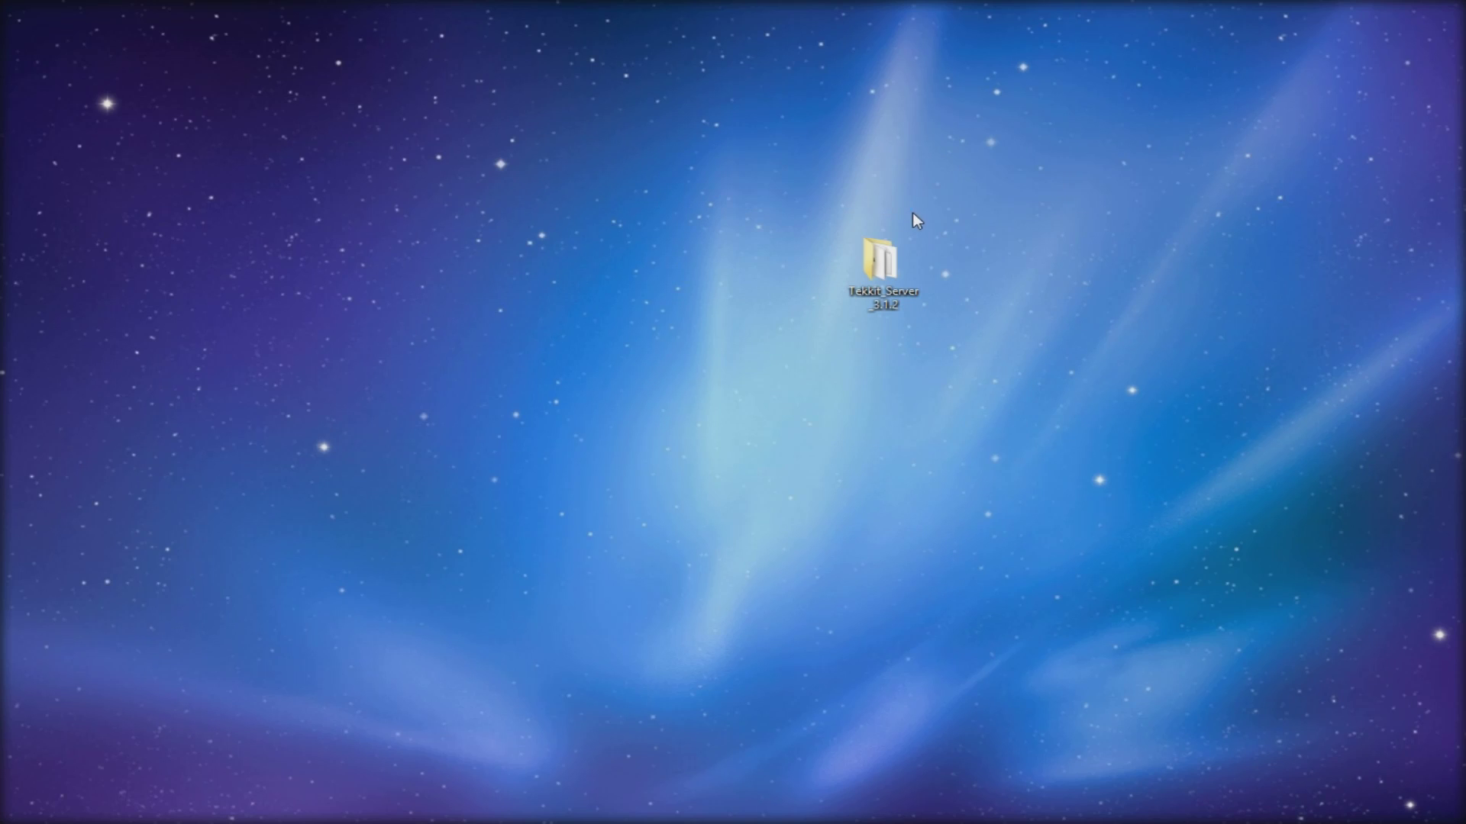
double_click(881, 263)
- Review the server folder's items: buildcraft, config, launch scripts, mod_EE.props and the Tekkit archive
drag(745, 64, 726, 51)
click(678, 230)
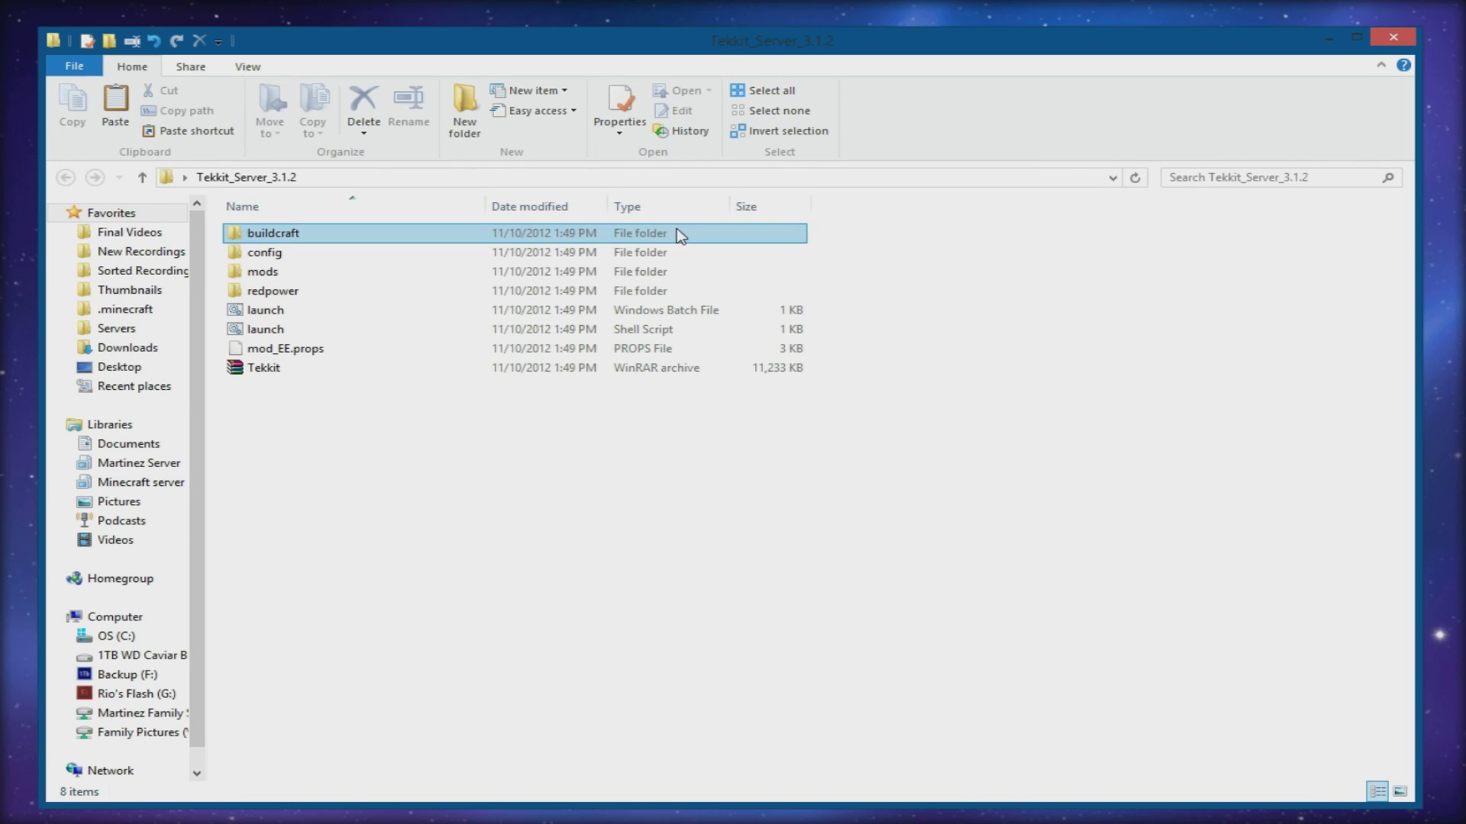
click(676, 228)
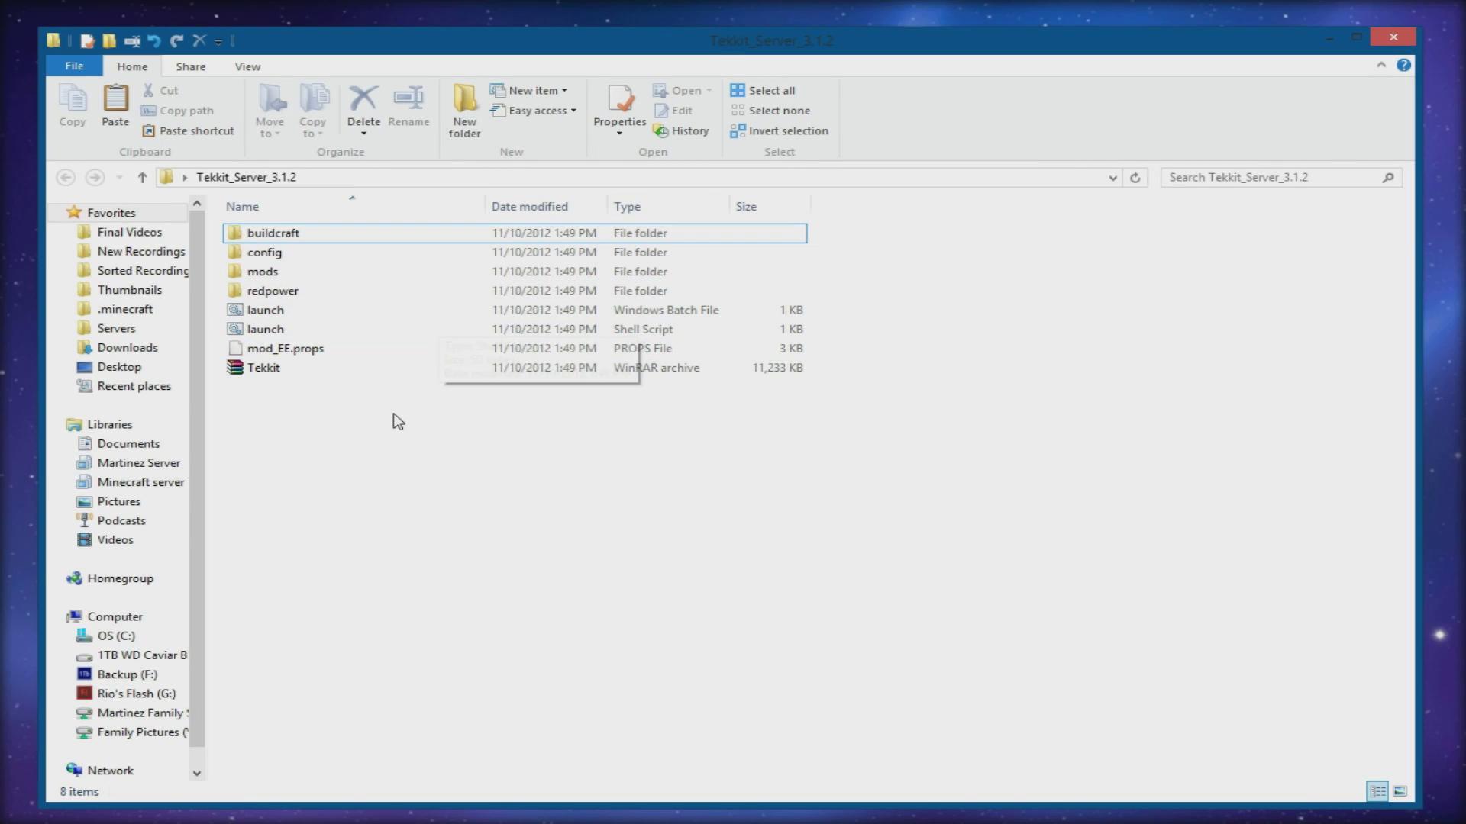
drag(394, 414, 286, 408)
drag(675, 58, 678, 33)
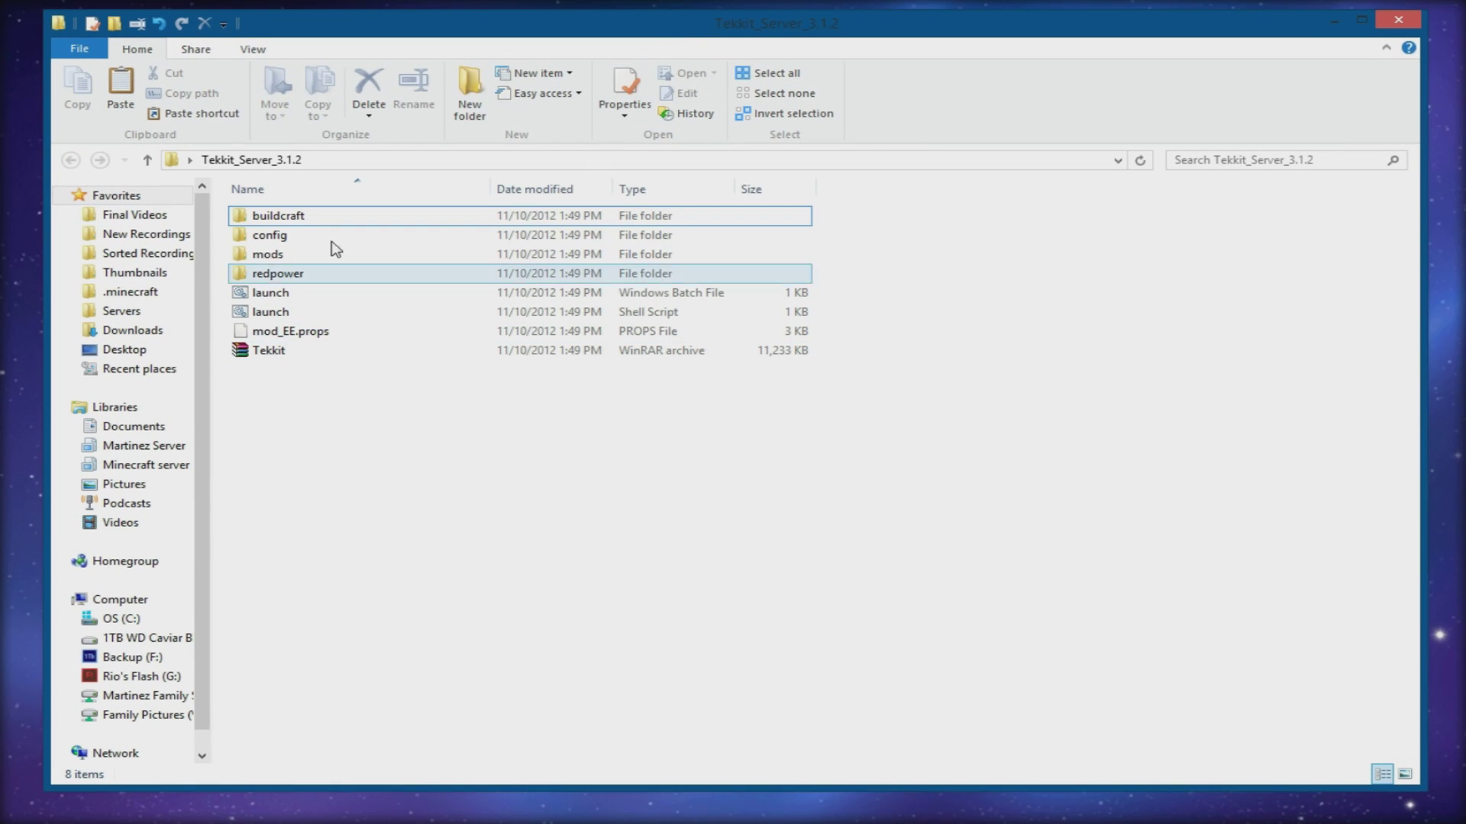
click(295, 220)
click(295, 236)
click(286, 293)
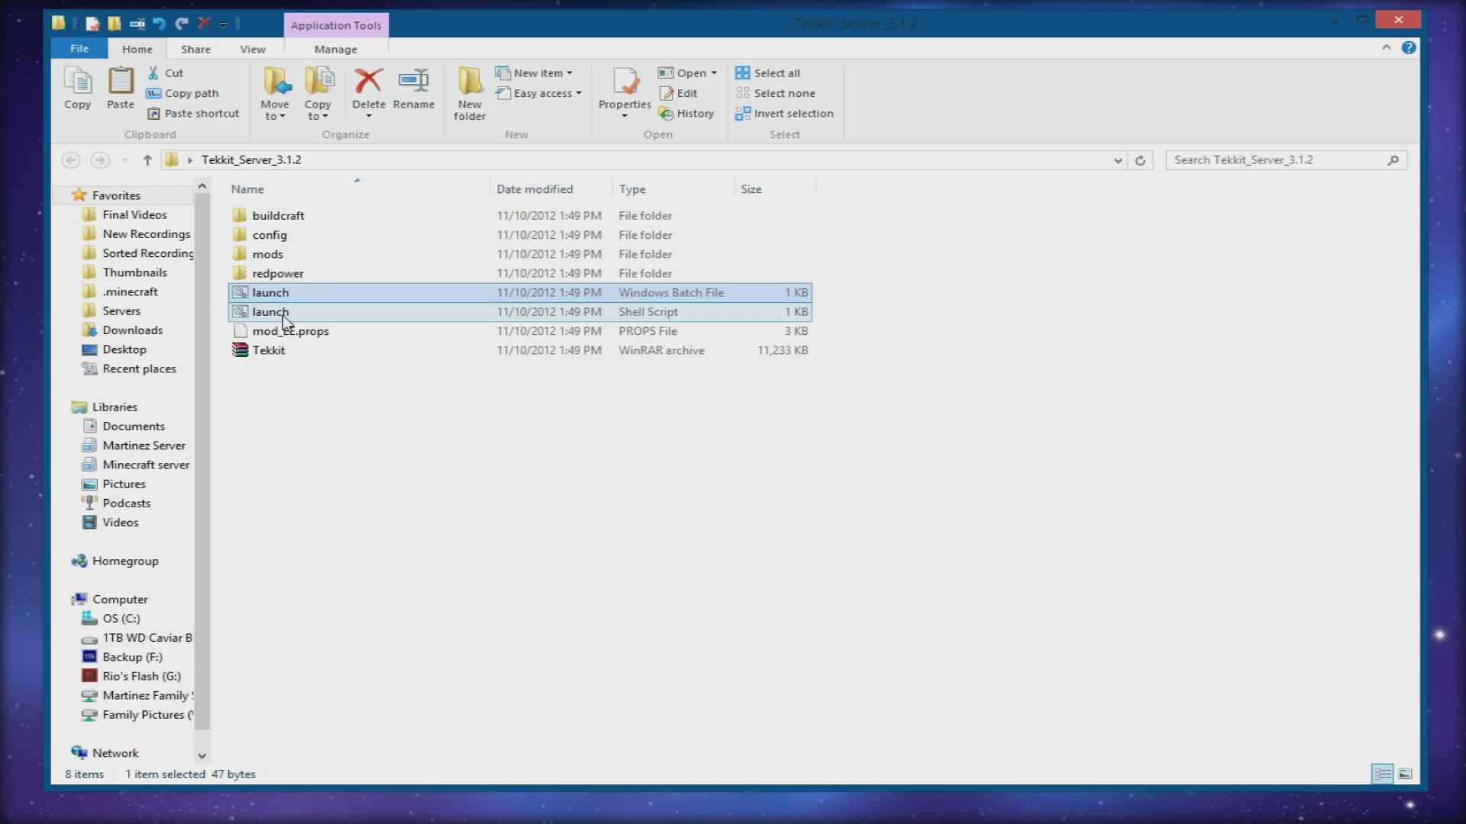
click(281, 352)
click(293, 313)
click(286, 294)
click(294, 330)
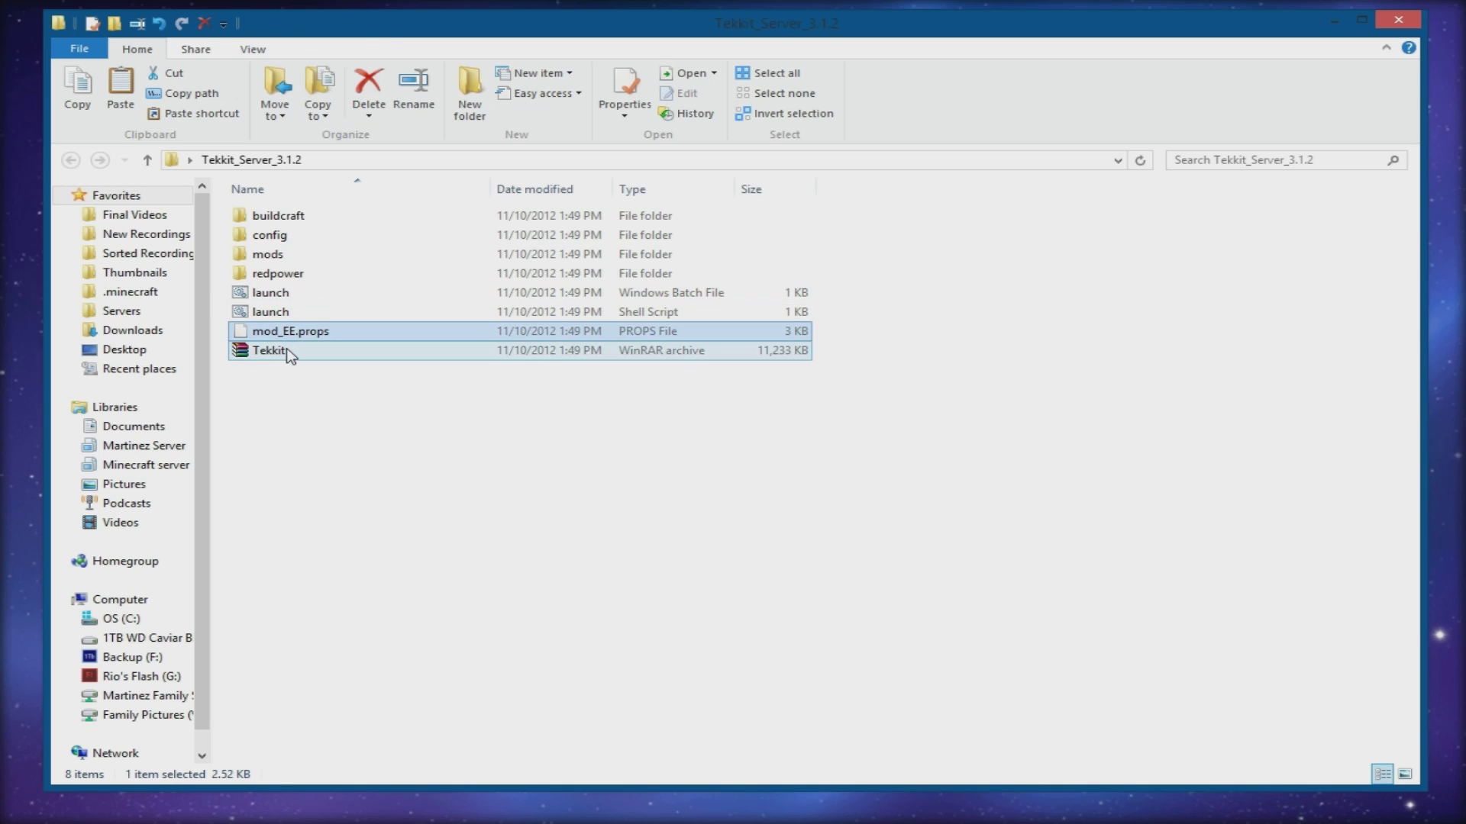
click(287, 350)
click(311, 458)
click(278, 221)
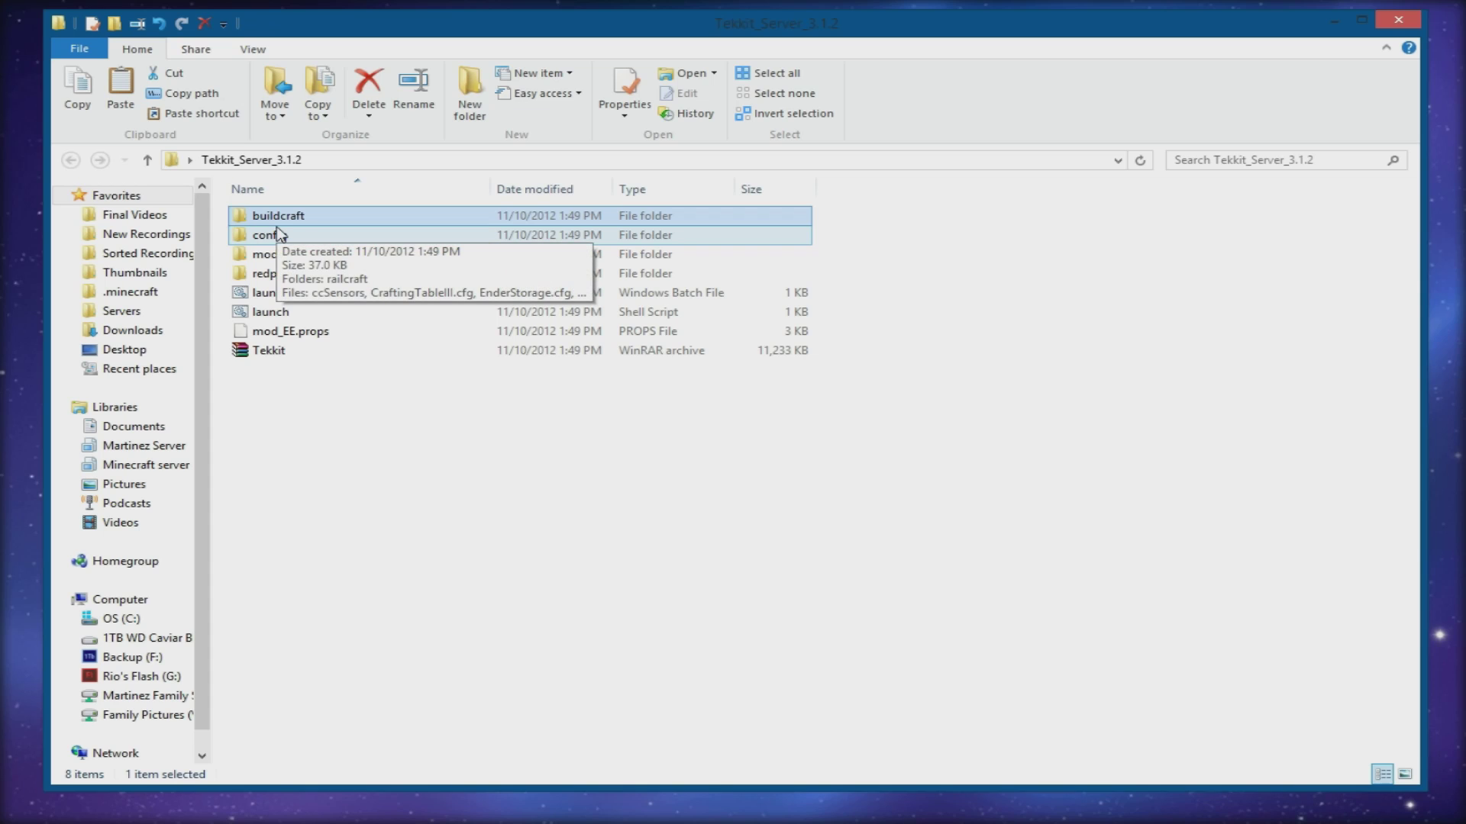
- Select all files inside the config folder, then return to the Tekkit_Server_3.1.2 folder
double_click(286, 237)
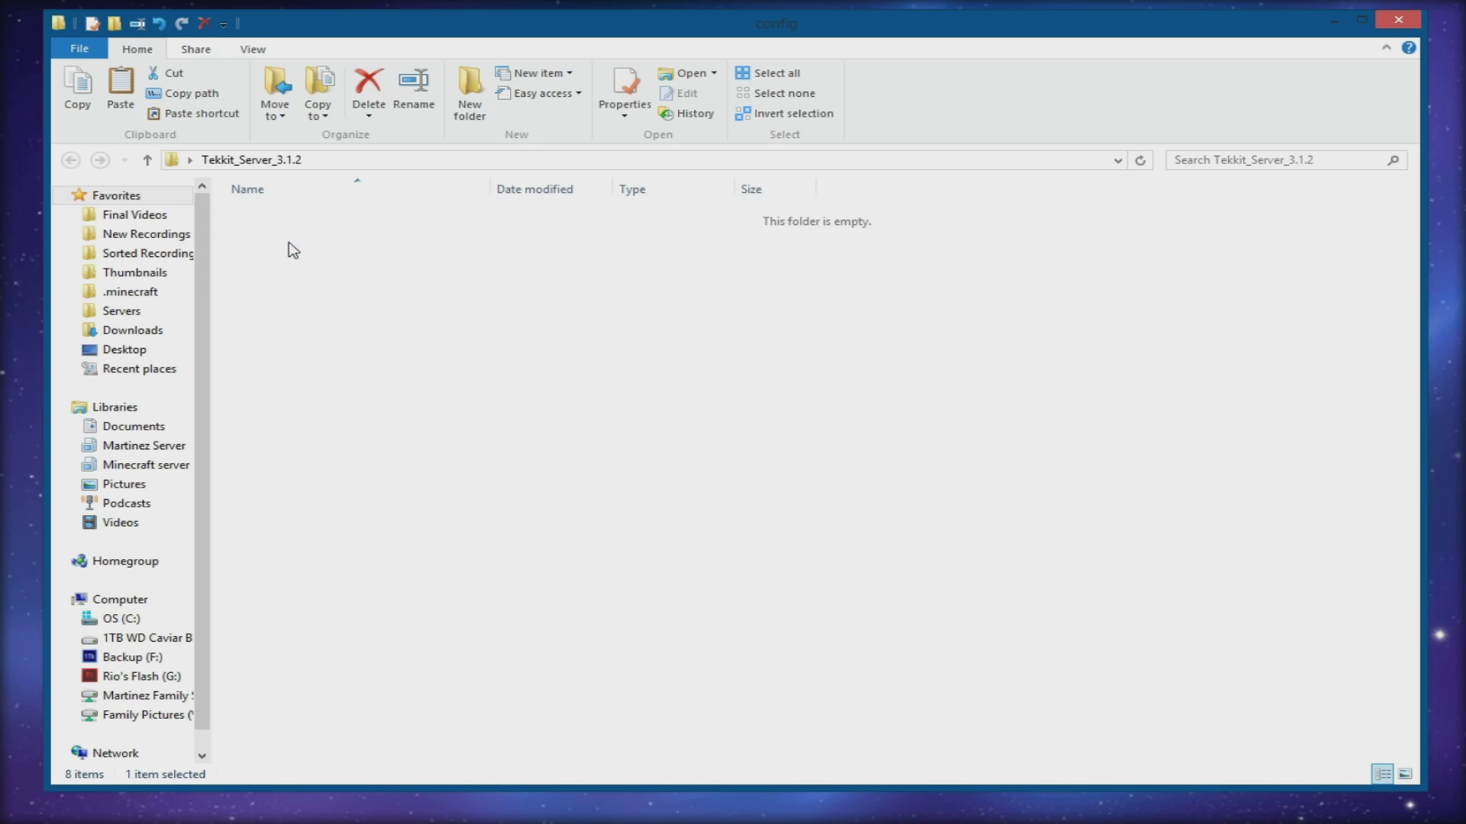
drag(301, 608, 242, 164)
click(241, 164)
click(387, 419)
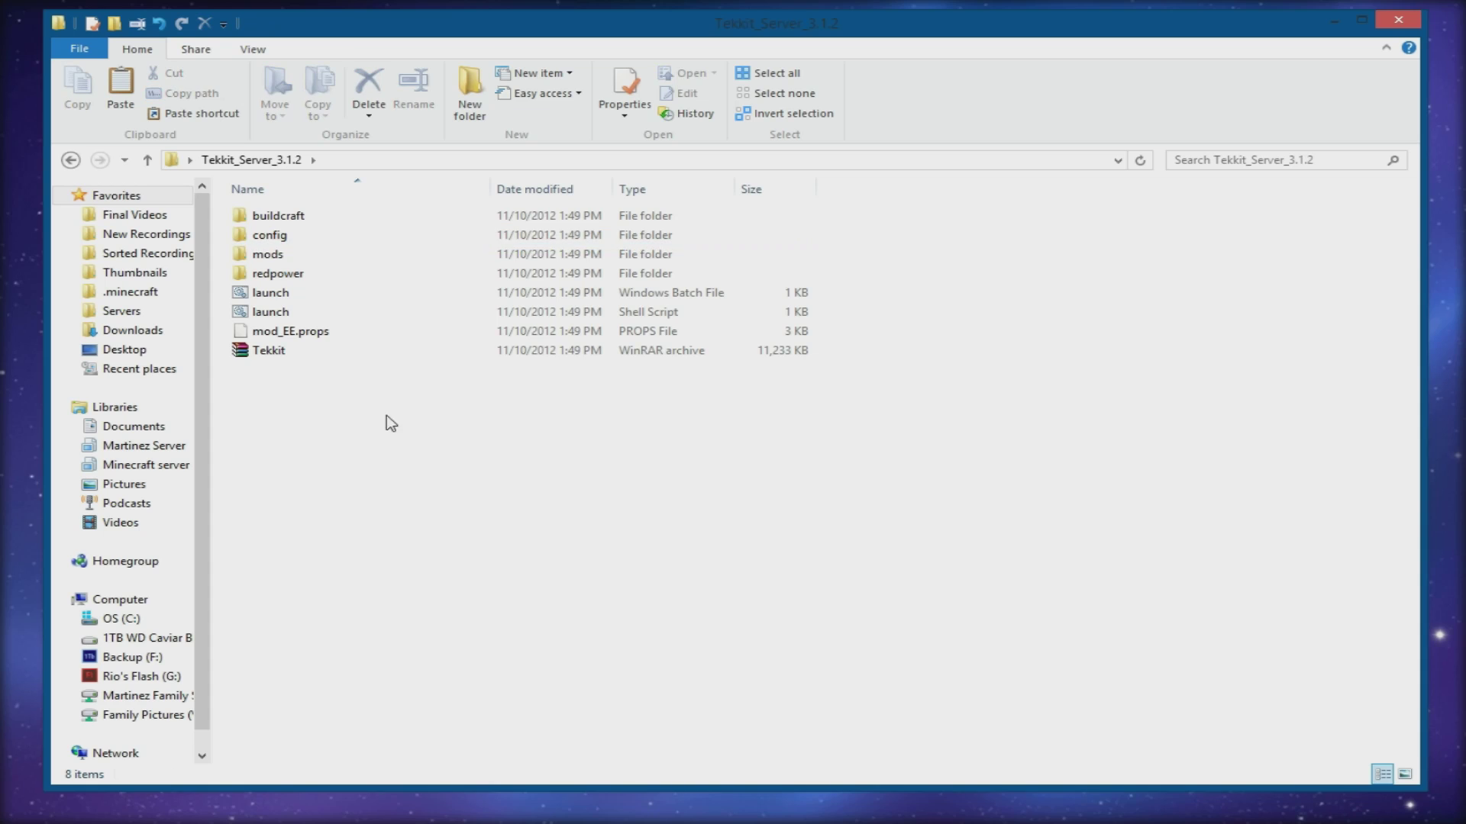
double_click(273, 235)
drag(366, 583, 252, 160)
key(BackSpace)
key(Down)
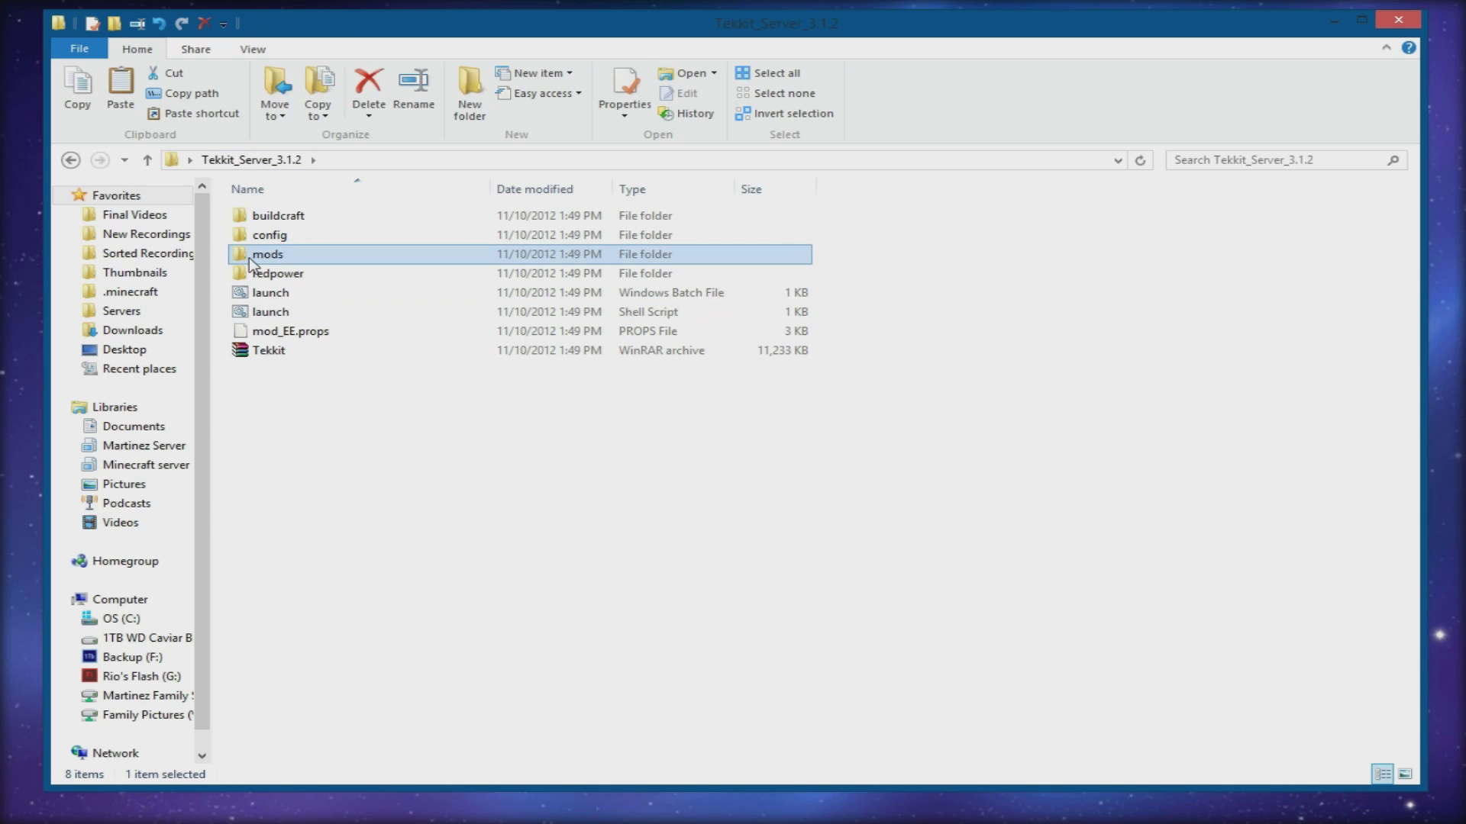
double_click(255, 257)
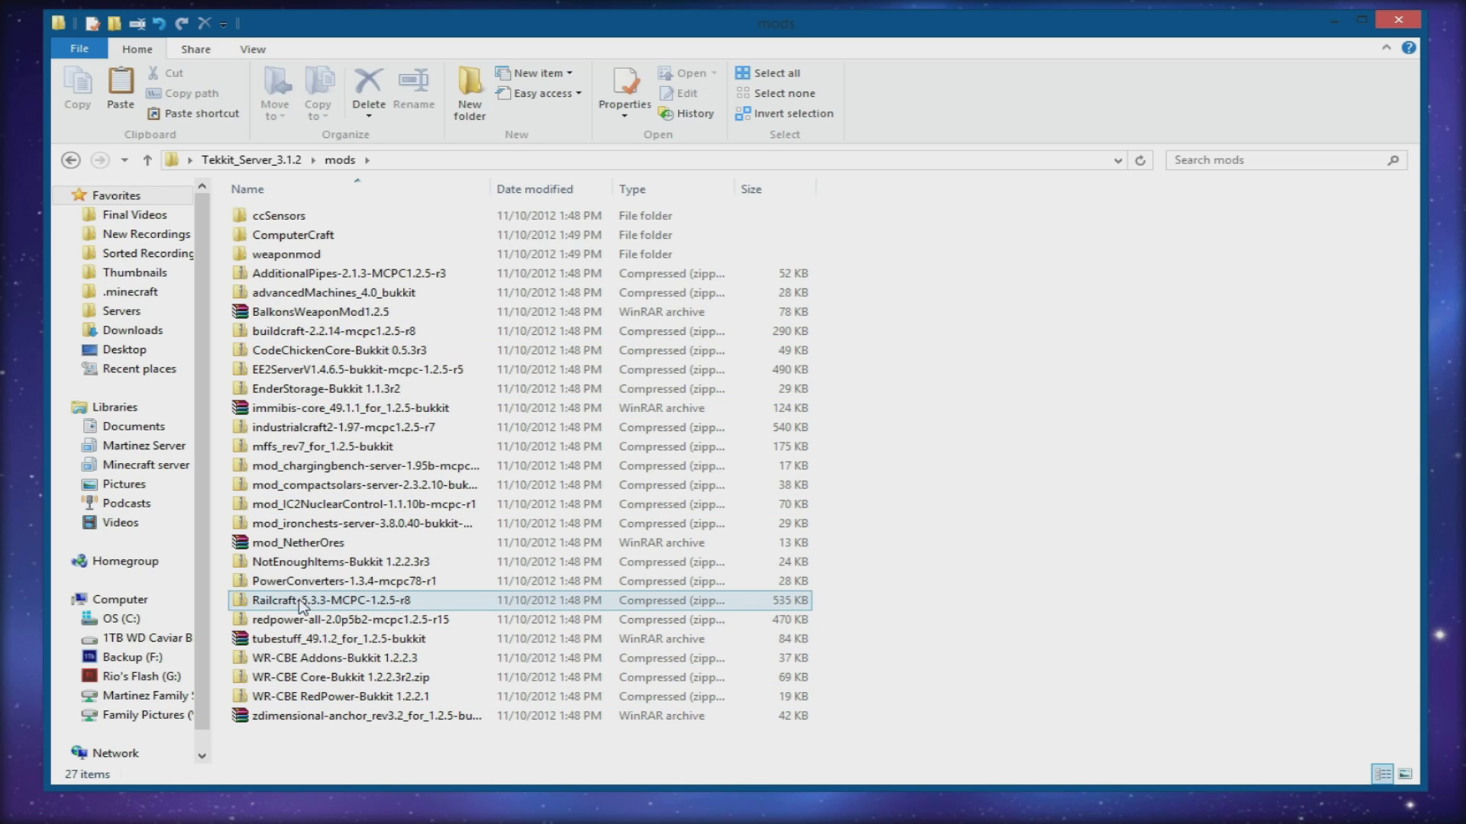
click(246, 161)
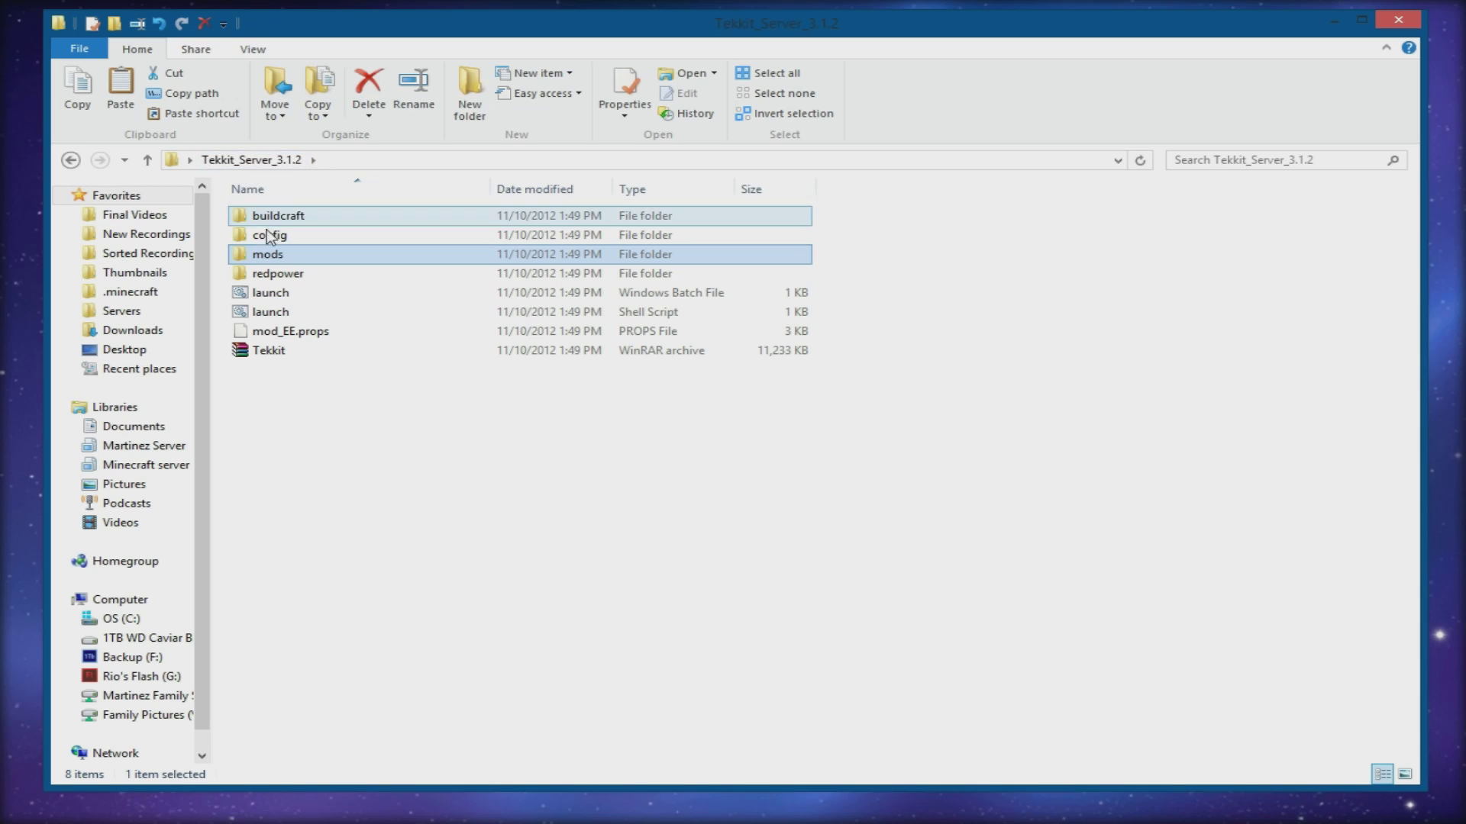
double_click(281, 276)
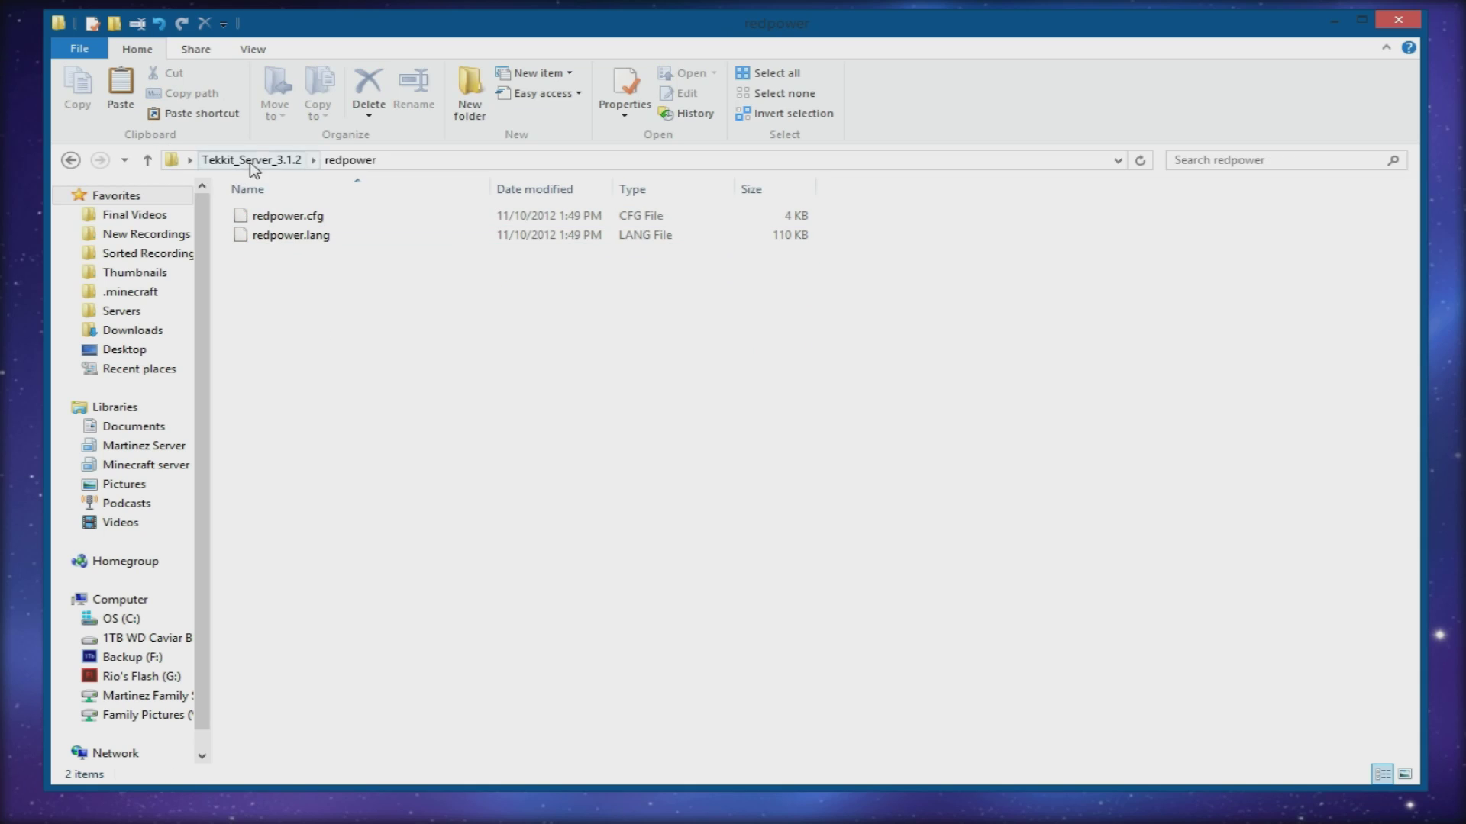
click(254, 160)
double_click(252, 276)
click(242, 160)
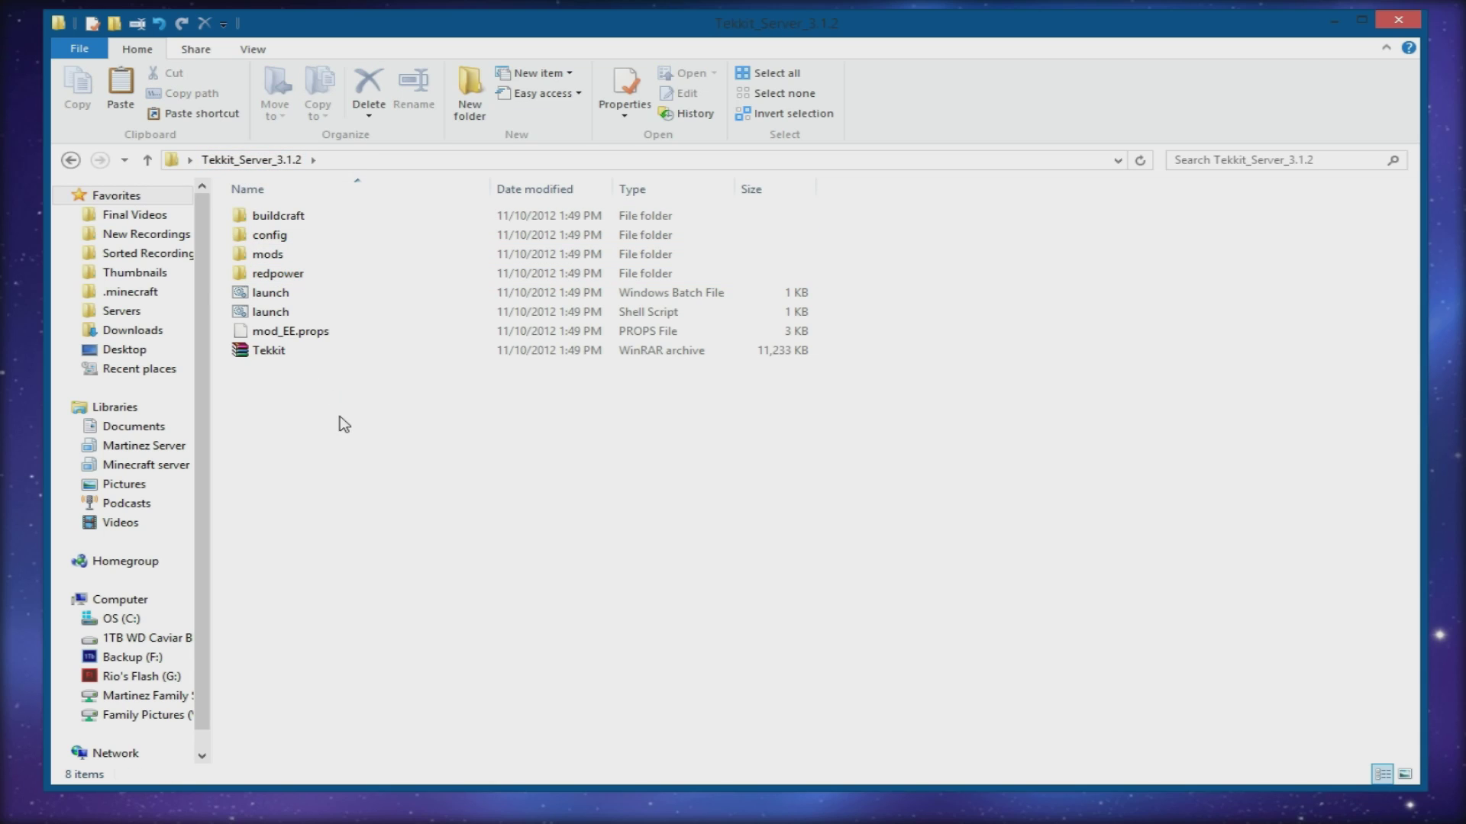
drag(860, 323, 634, 299)
click(639, 410)
click(668, 295)
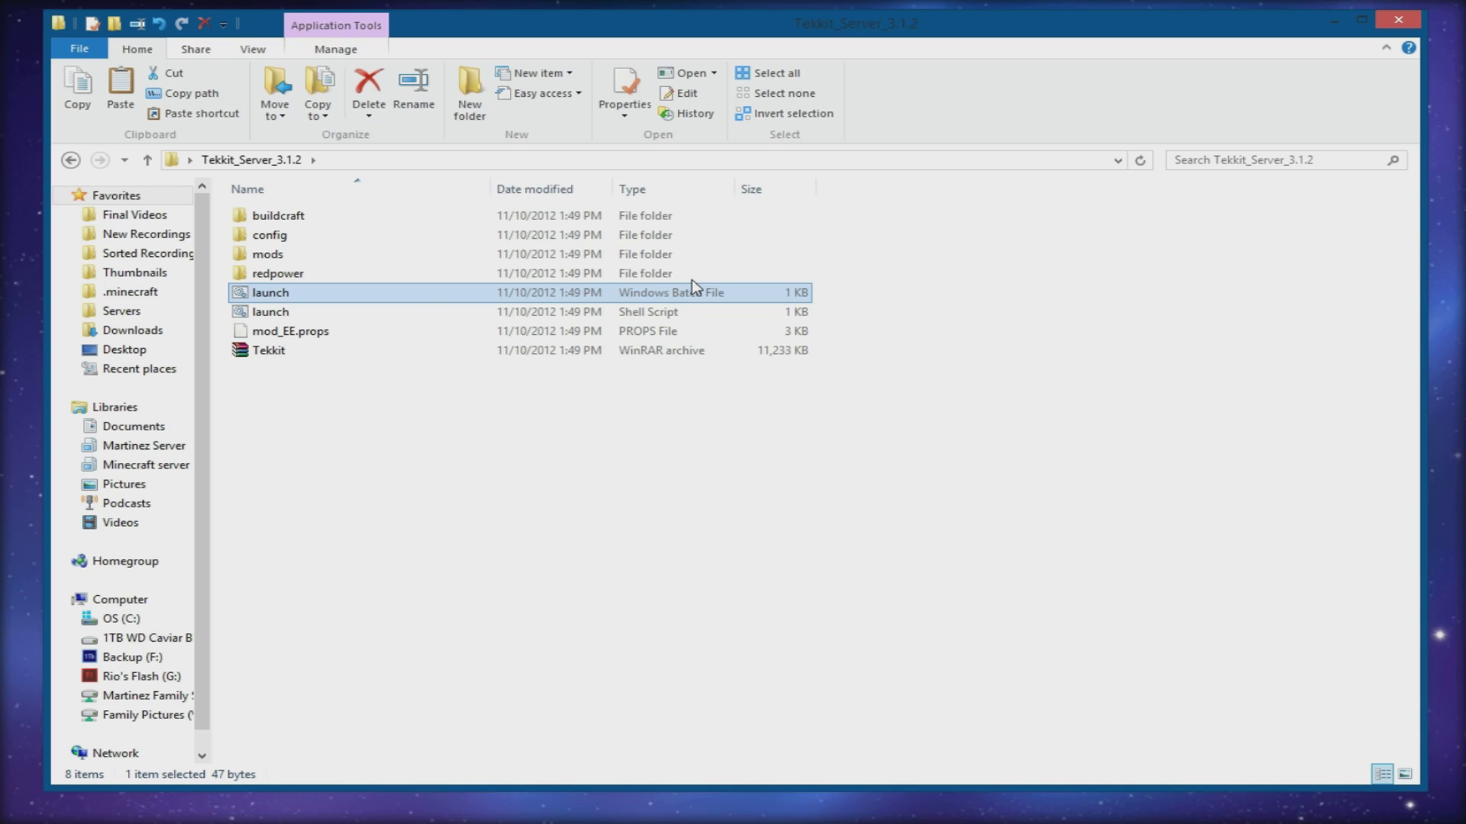
- Run launch.bat with 'Always ask' unticked and let the server console load
double_click(294, 303)
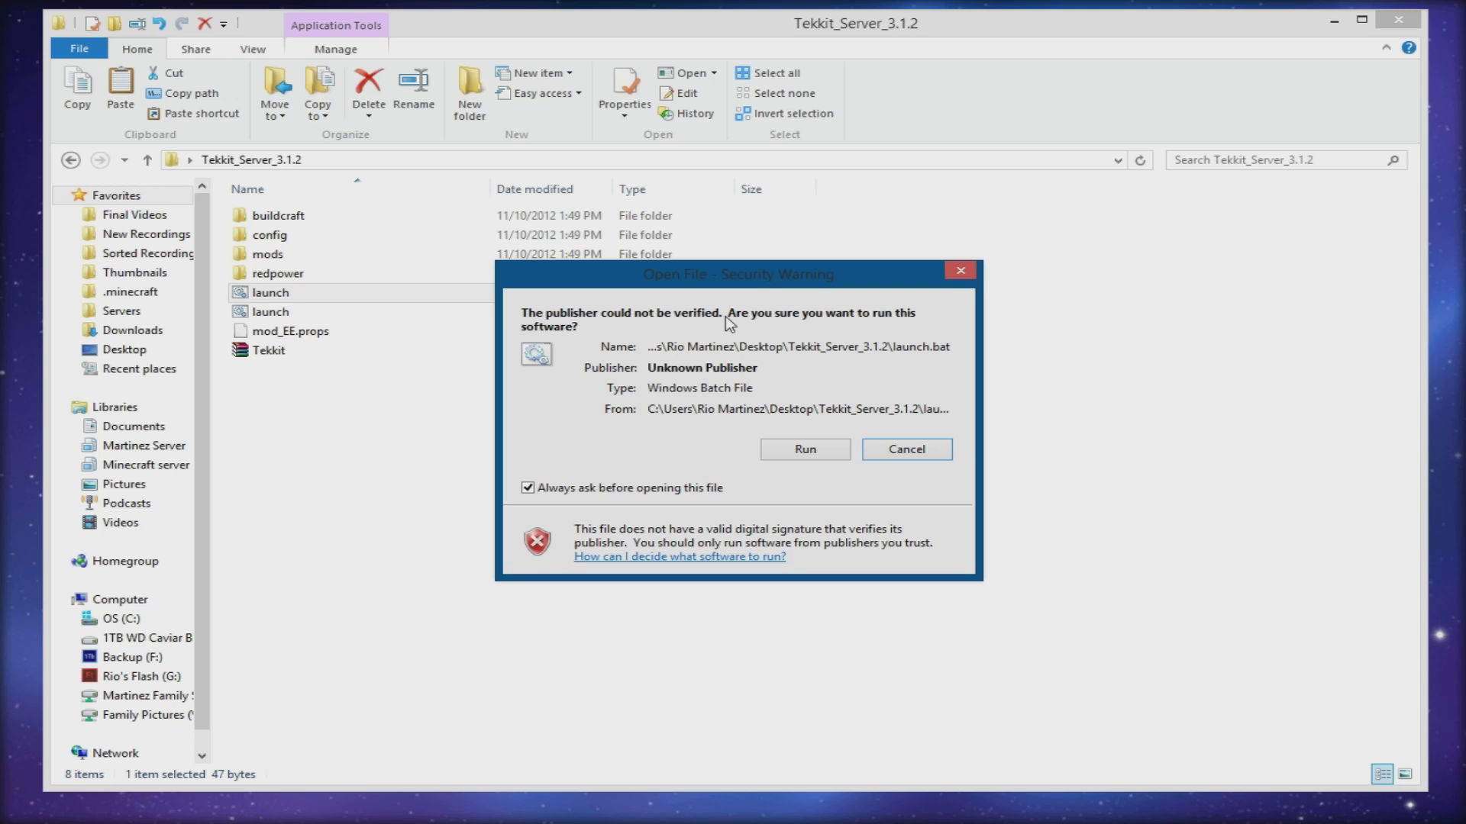
click(541, 490)
click(796, 450)
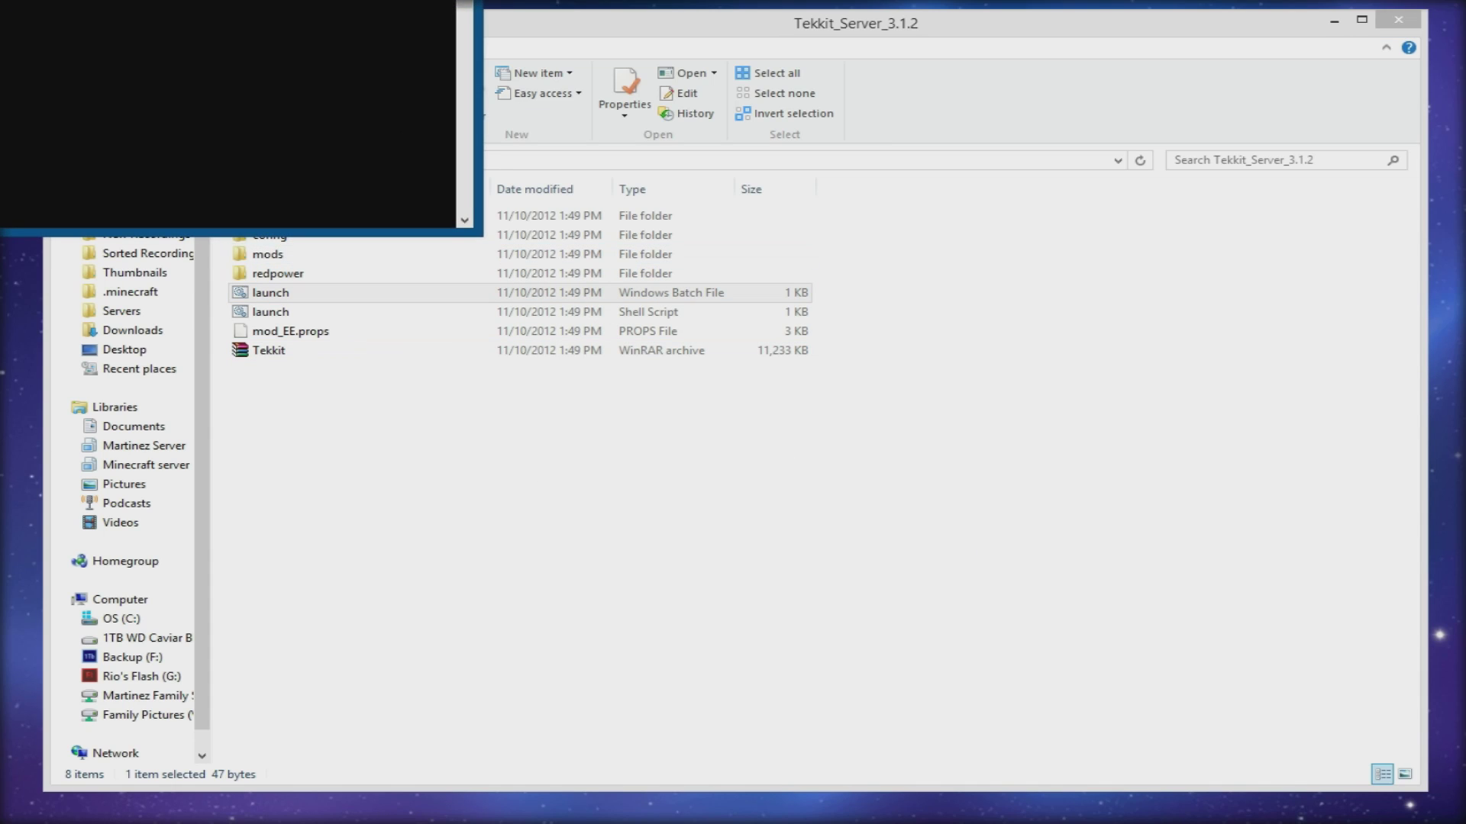
drag(342, 11, 753, 151)
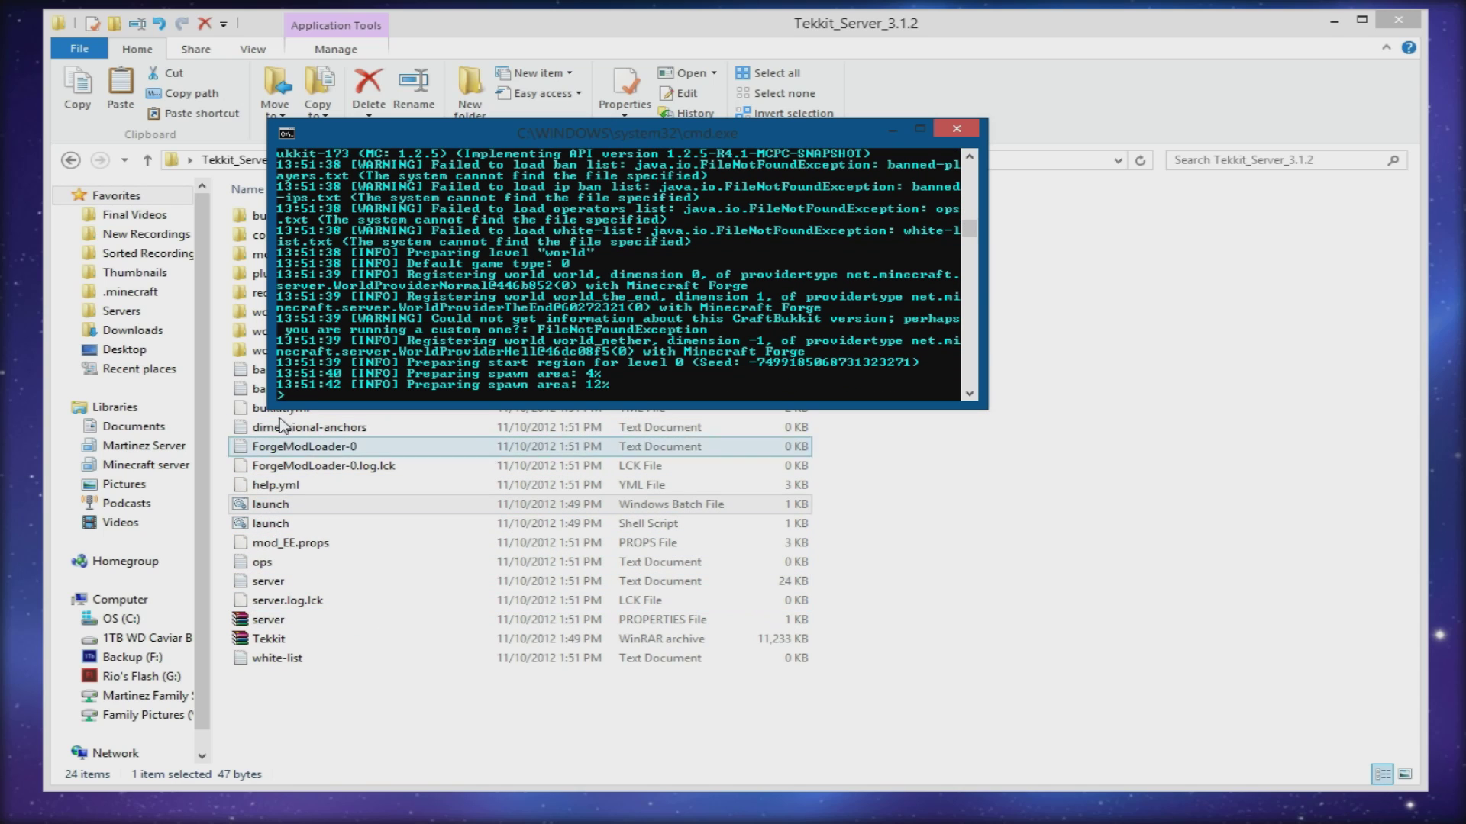
drag(424, 145, 876, 257)
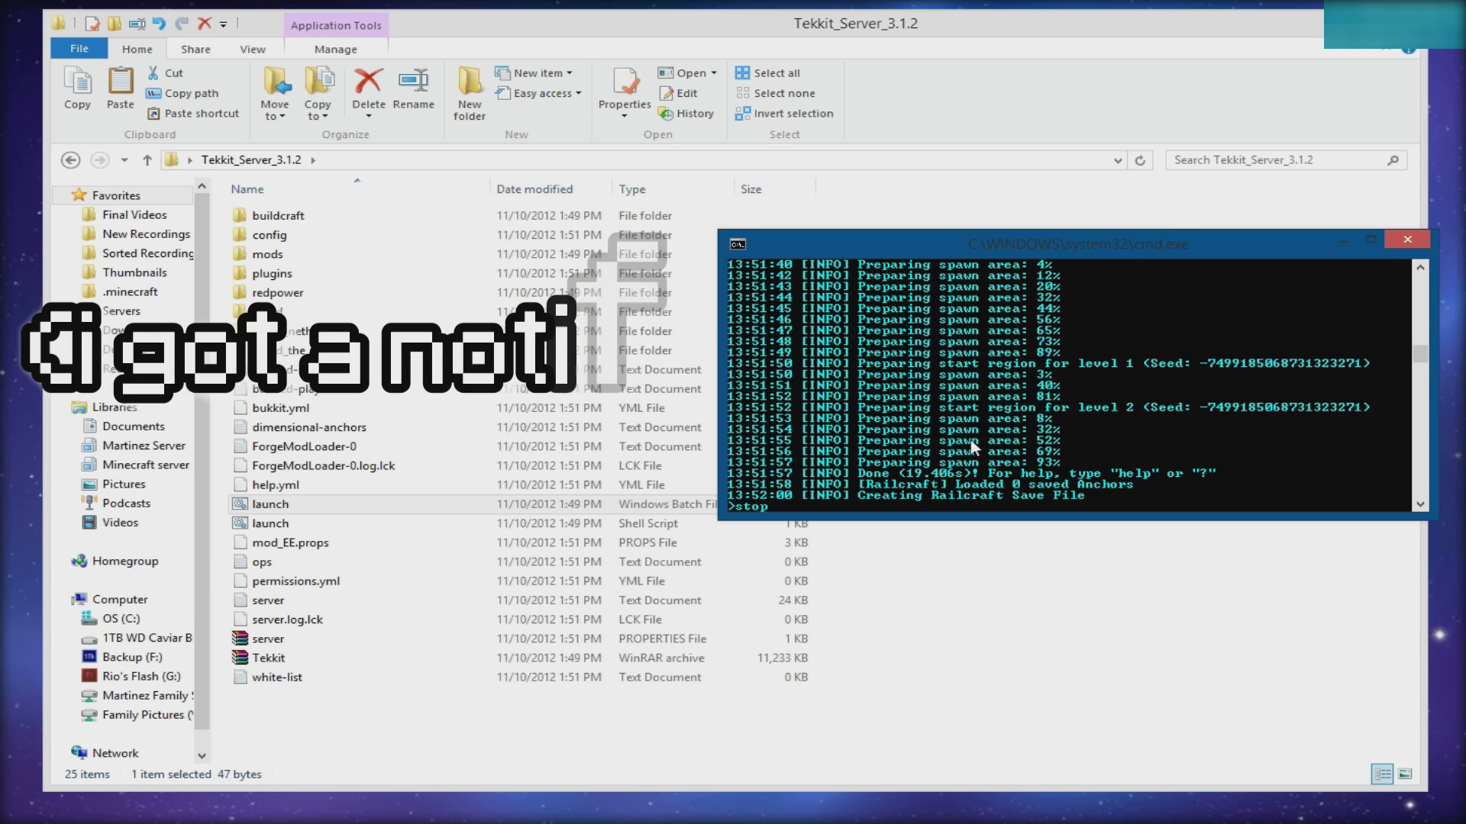
- Stop the server with the stop command and close its console
text(stop)
key(Return)
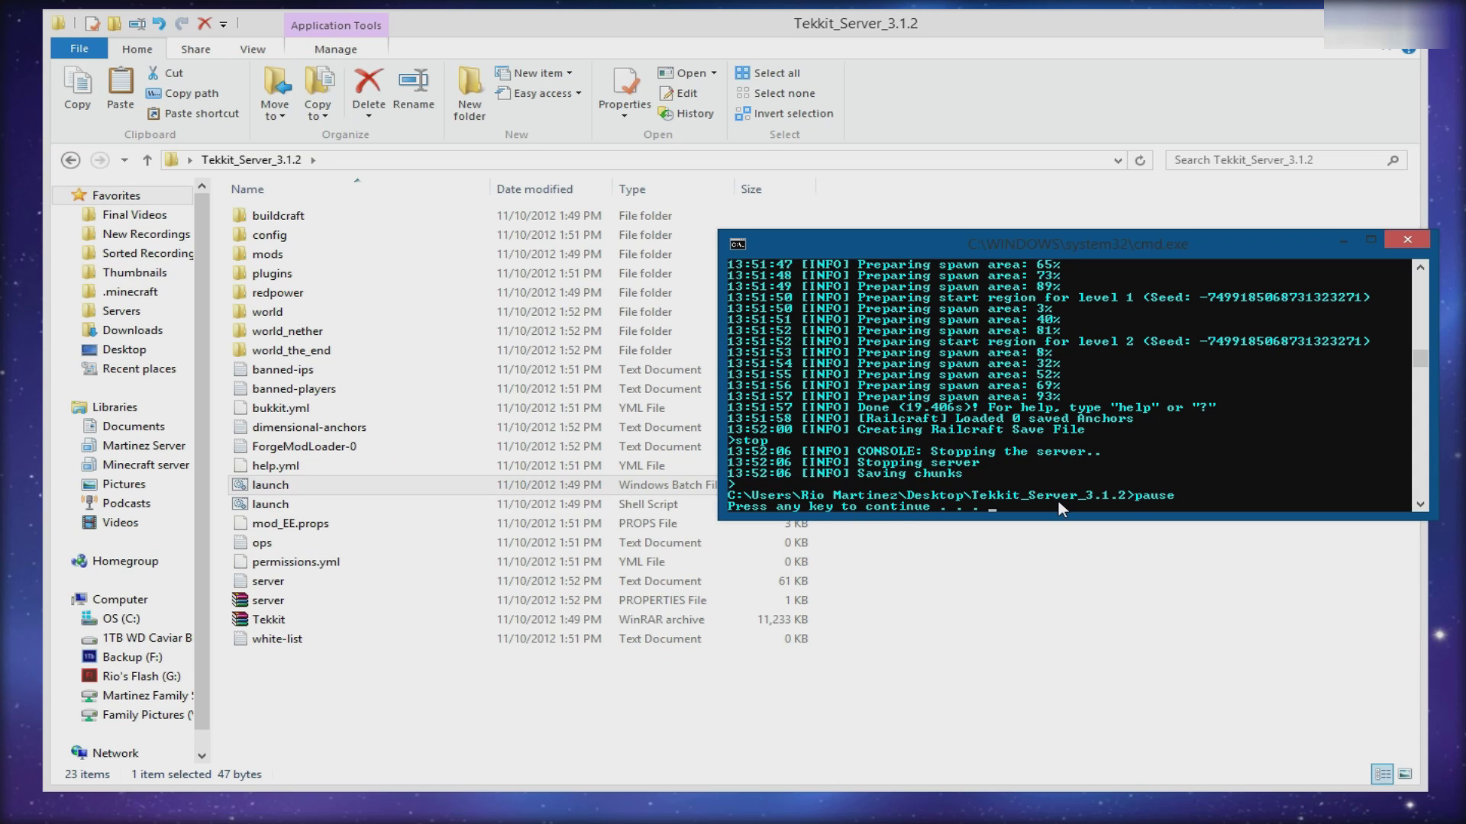
key(Return)
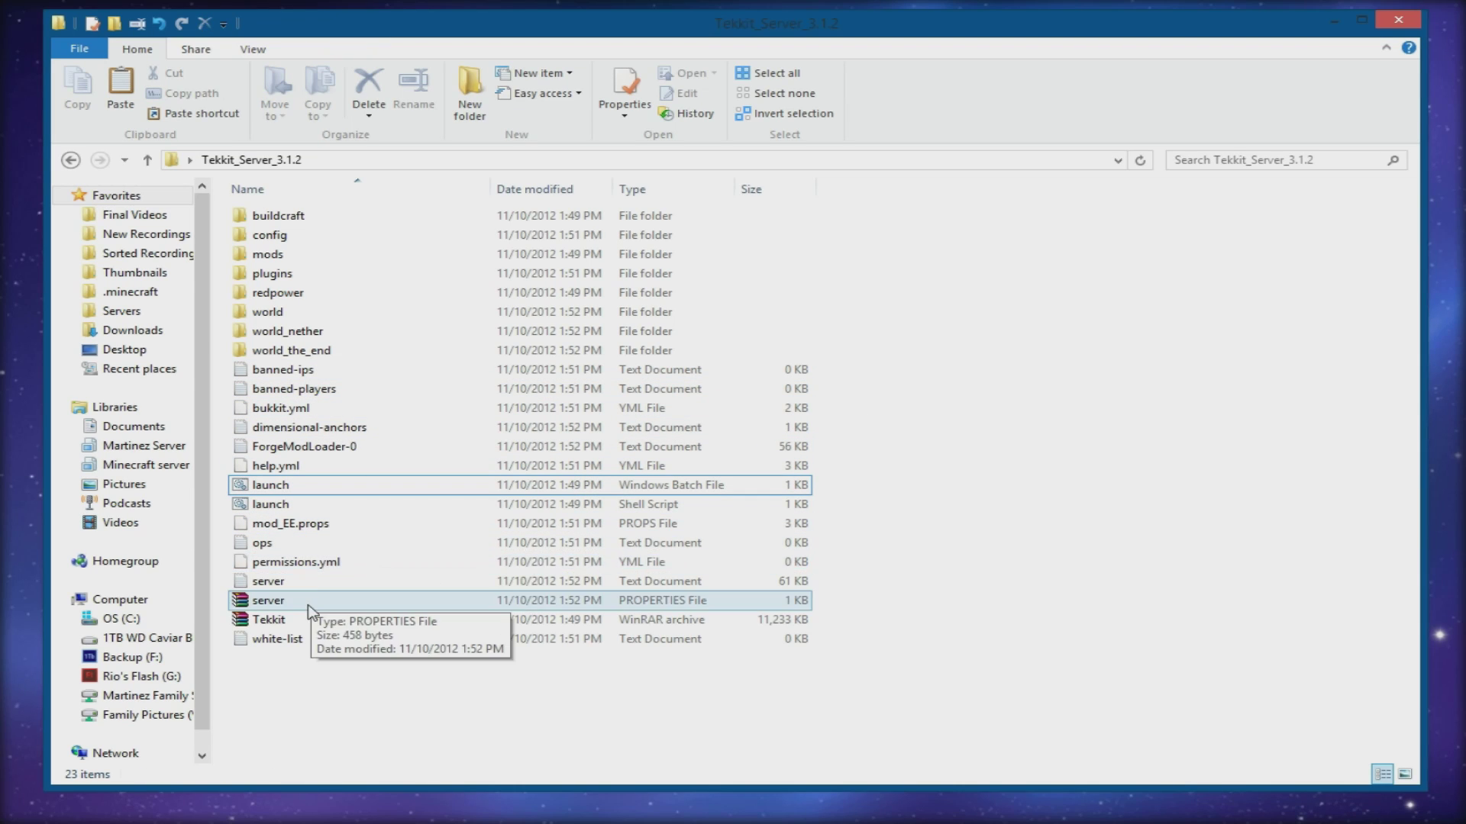
- Add the player's username to the ops file, save it, and reopen it to verify
double_click(304, 544)
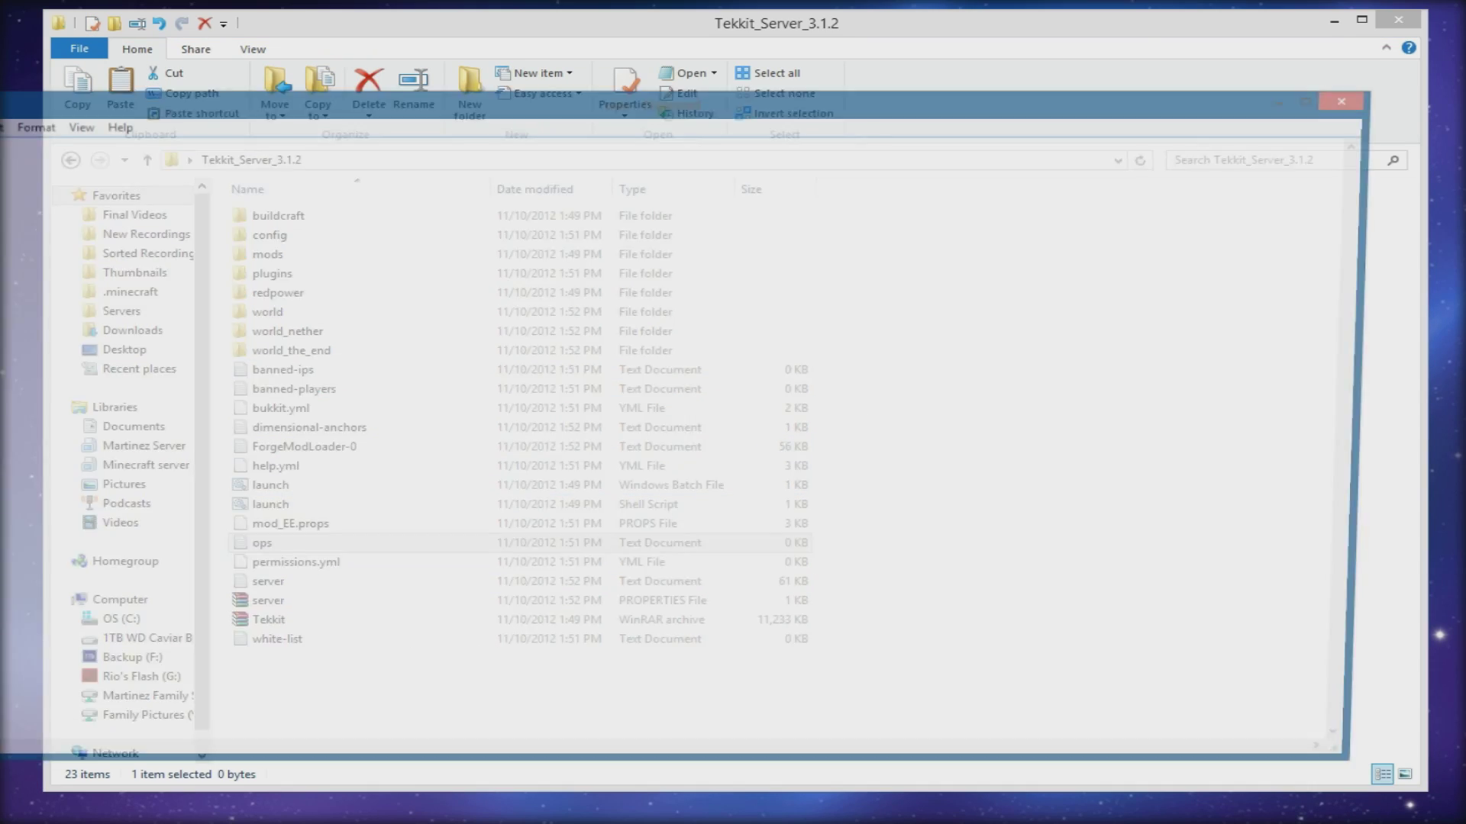
drag(431, 109, 514, 85)
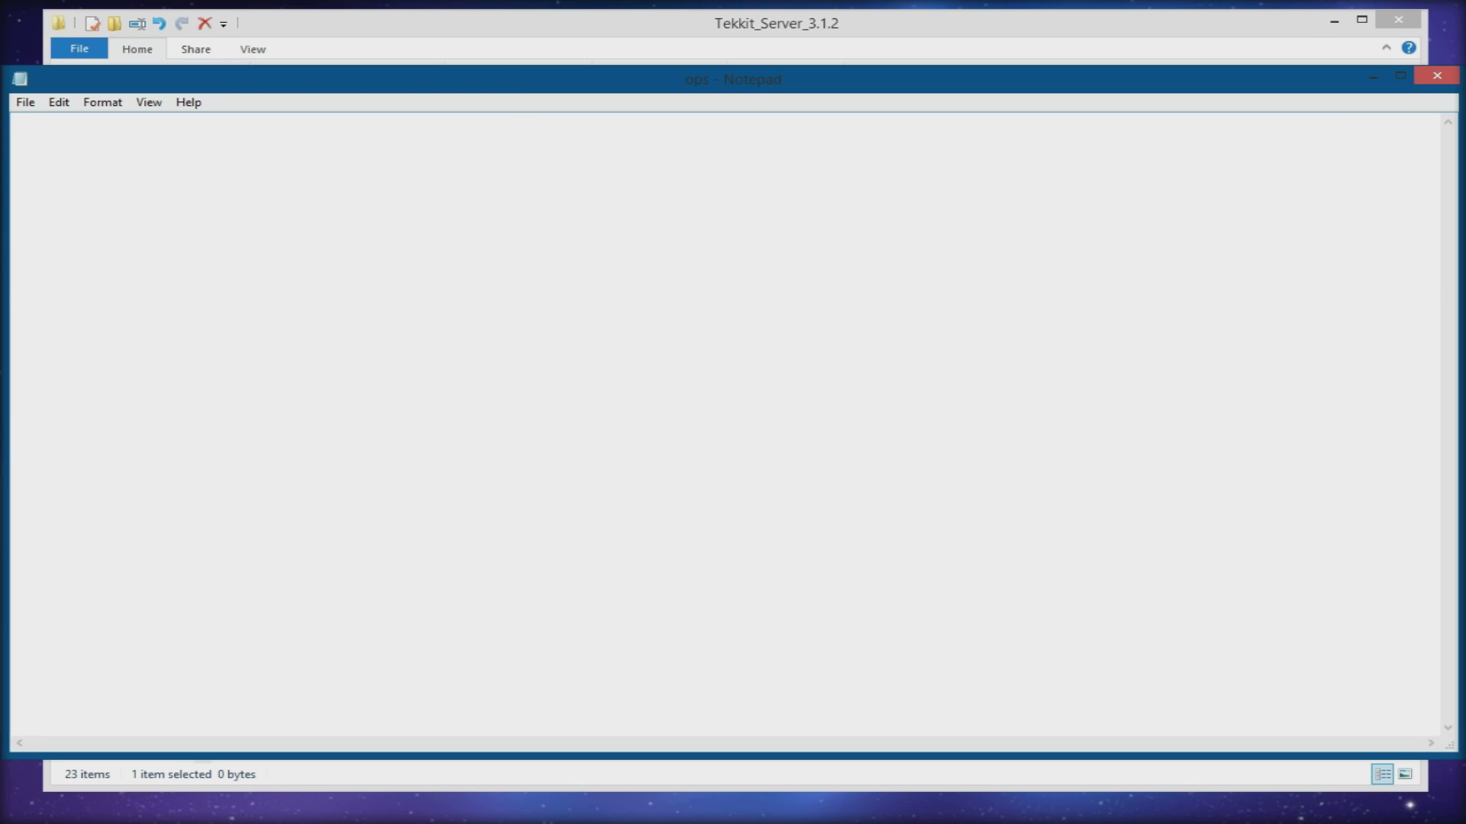
text(theguyordie)
key(ctrl+s)
click(1437, 74)
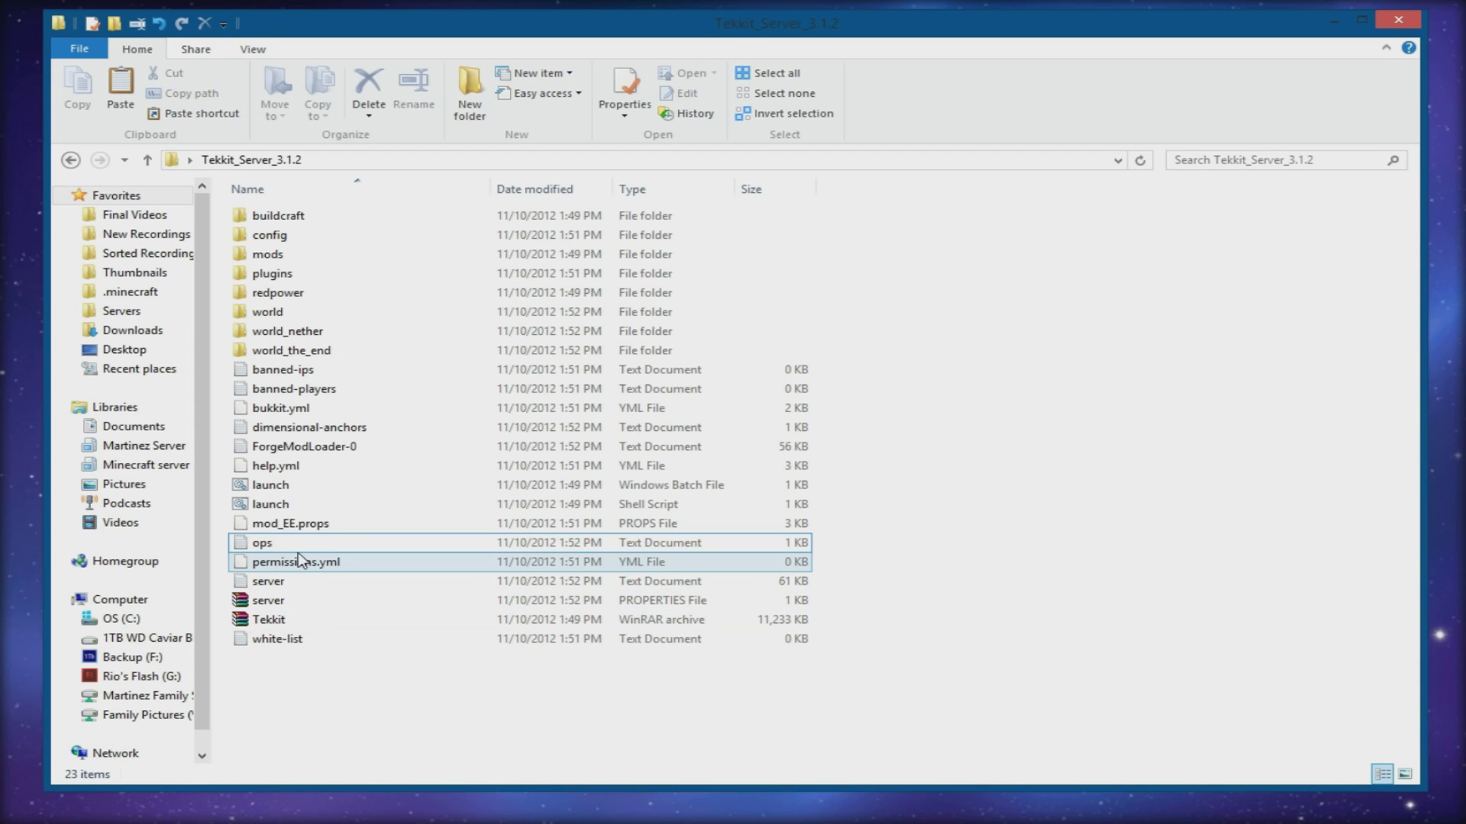
double_click(297, 547)
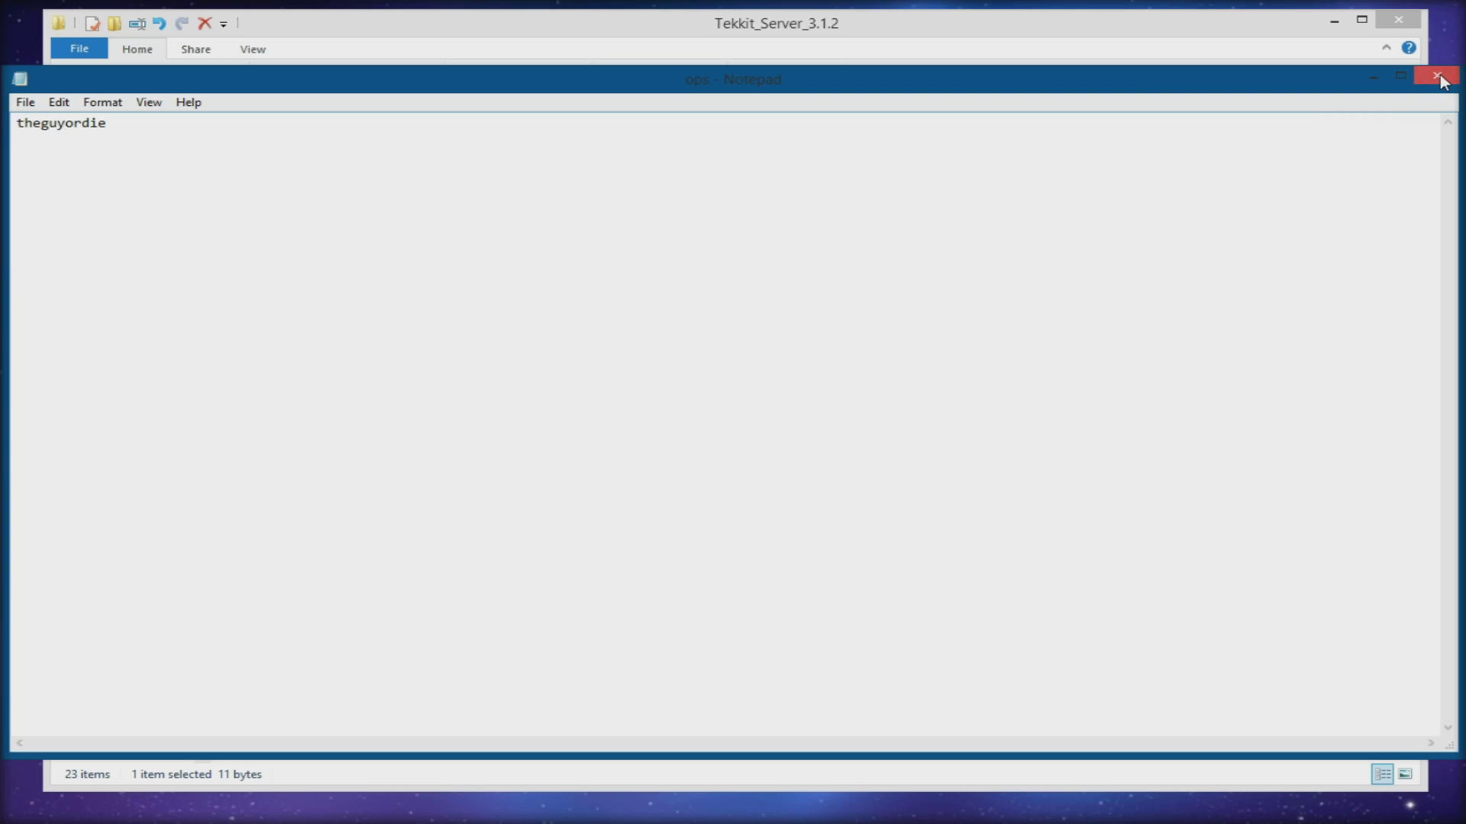
click(1436, 75)
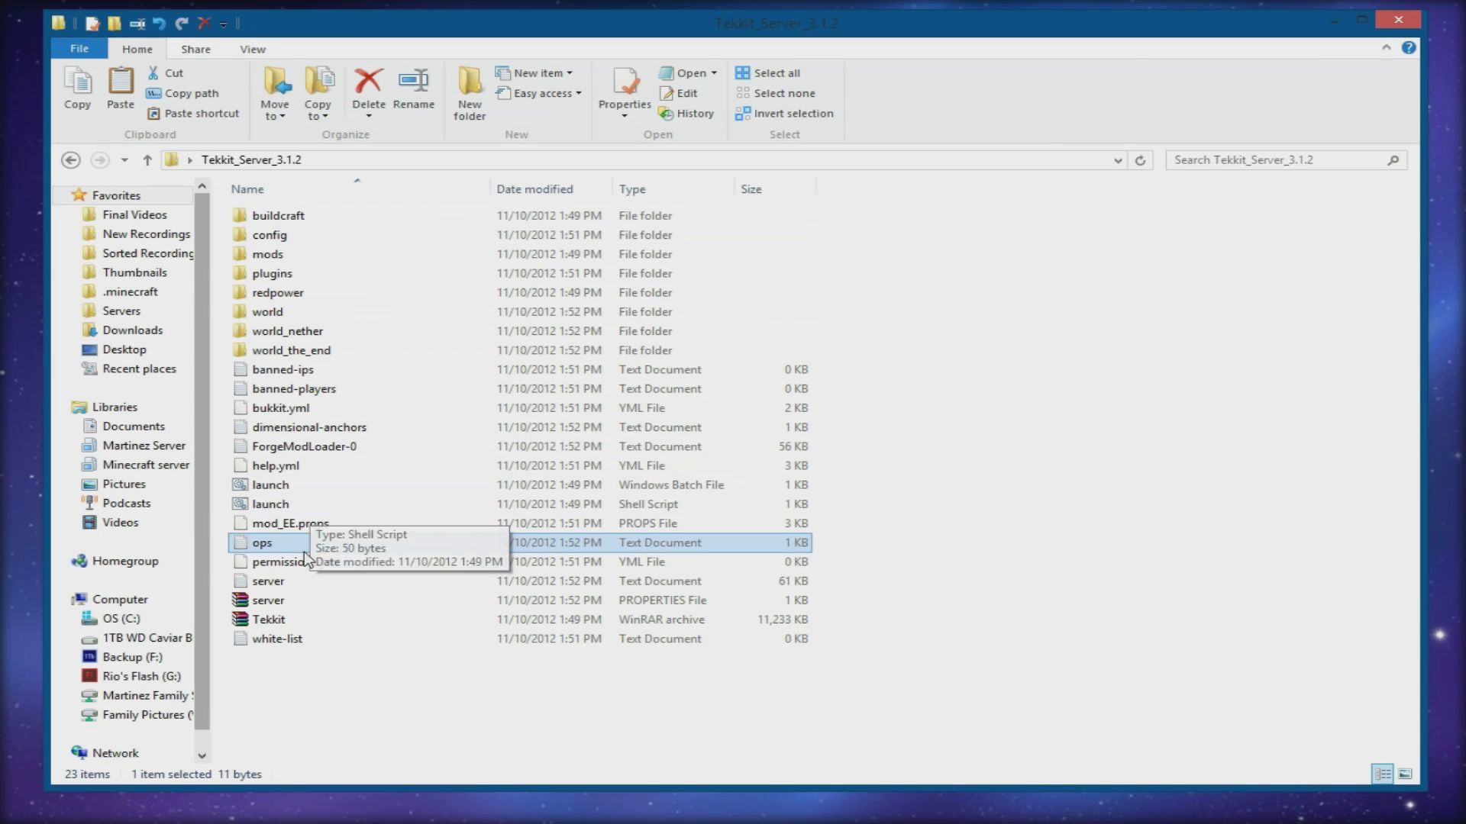
- Glance at the server log, then pick out the white-list and server.properties files
double_click(272, 582)
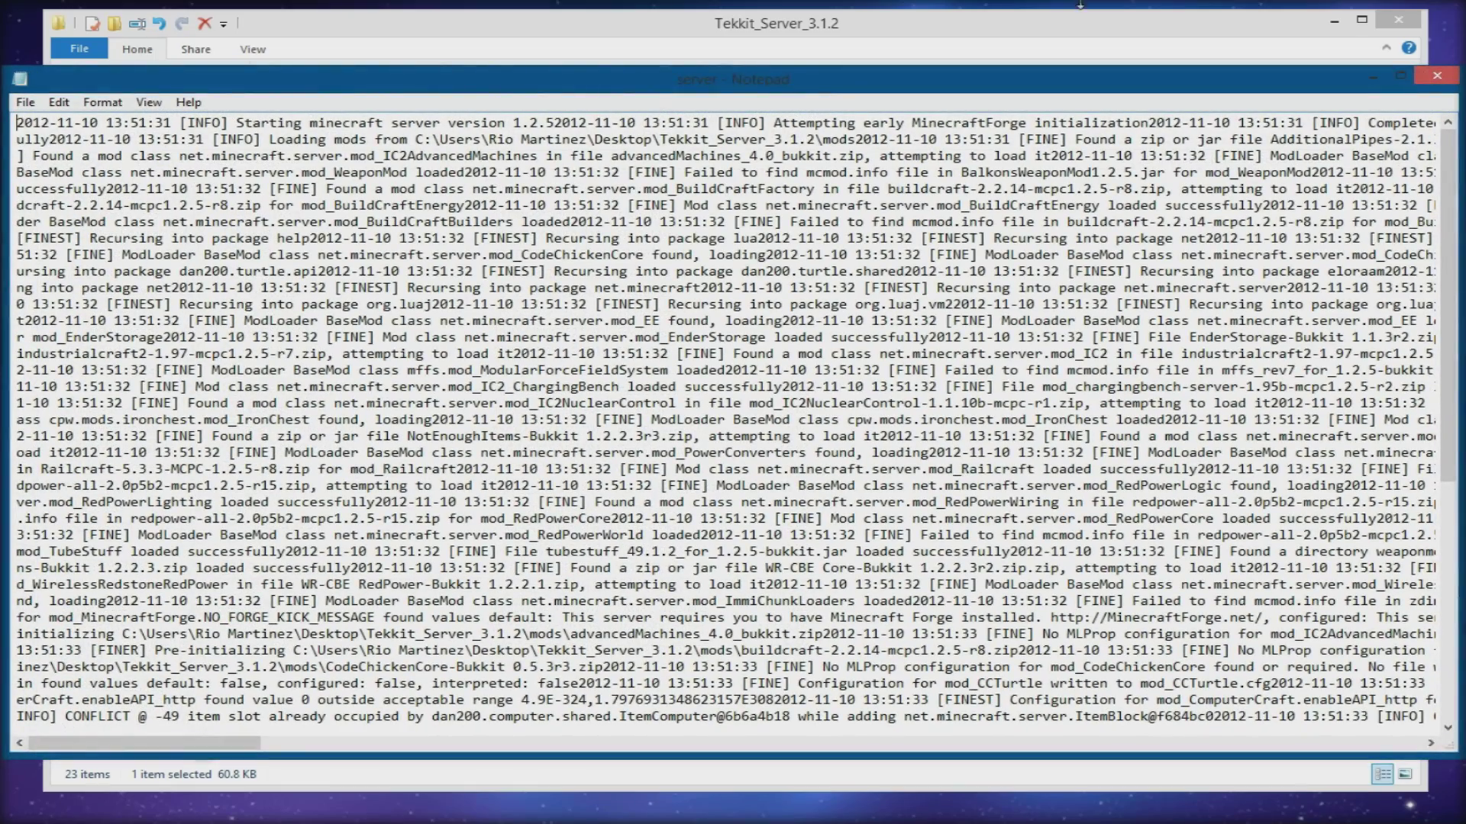
click(1436, 76)
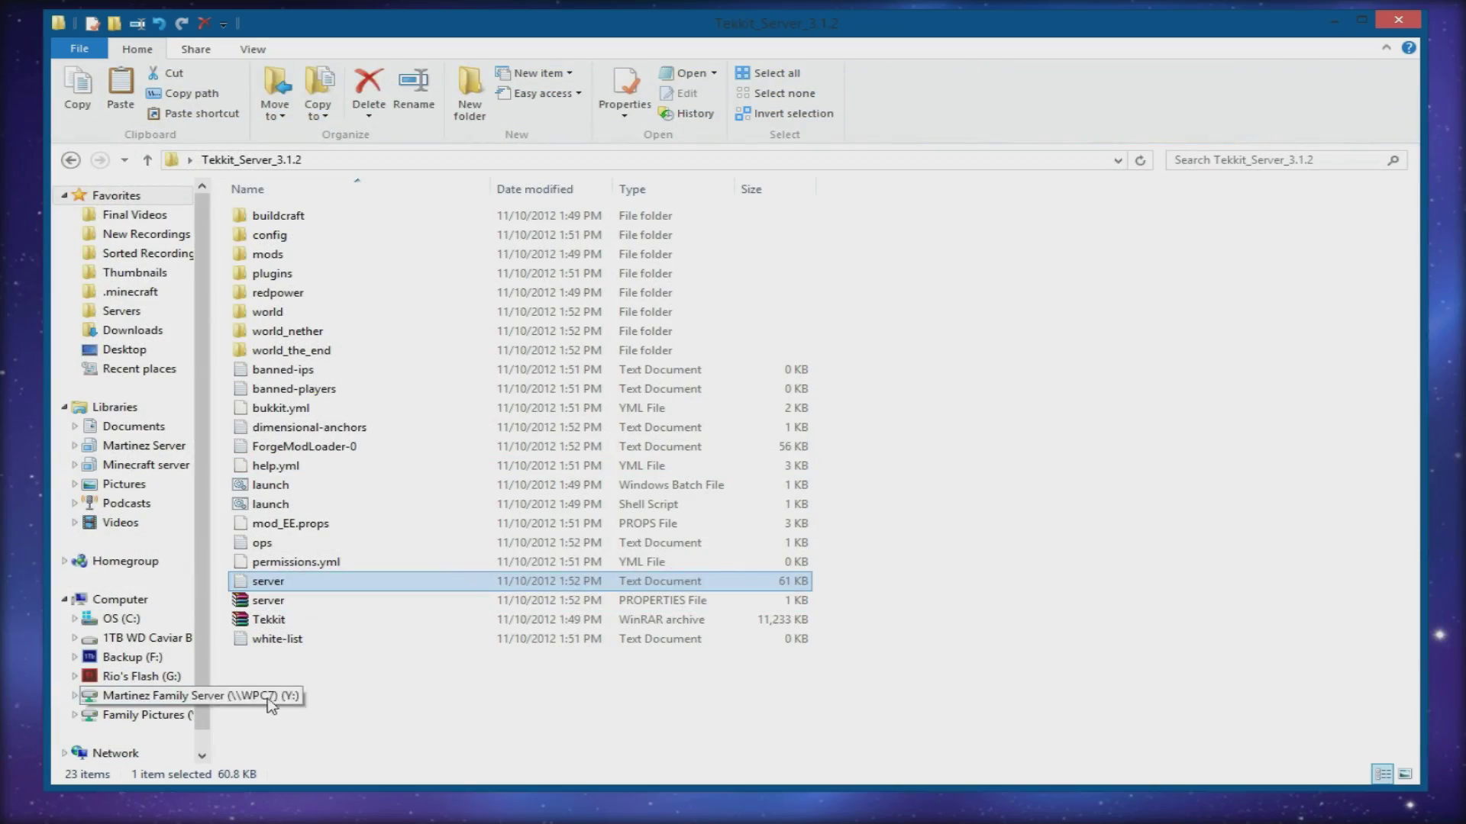
ctrl+click(328, 581)
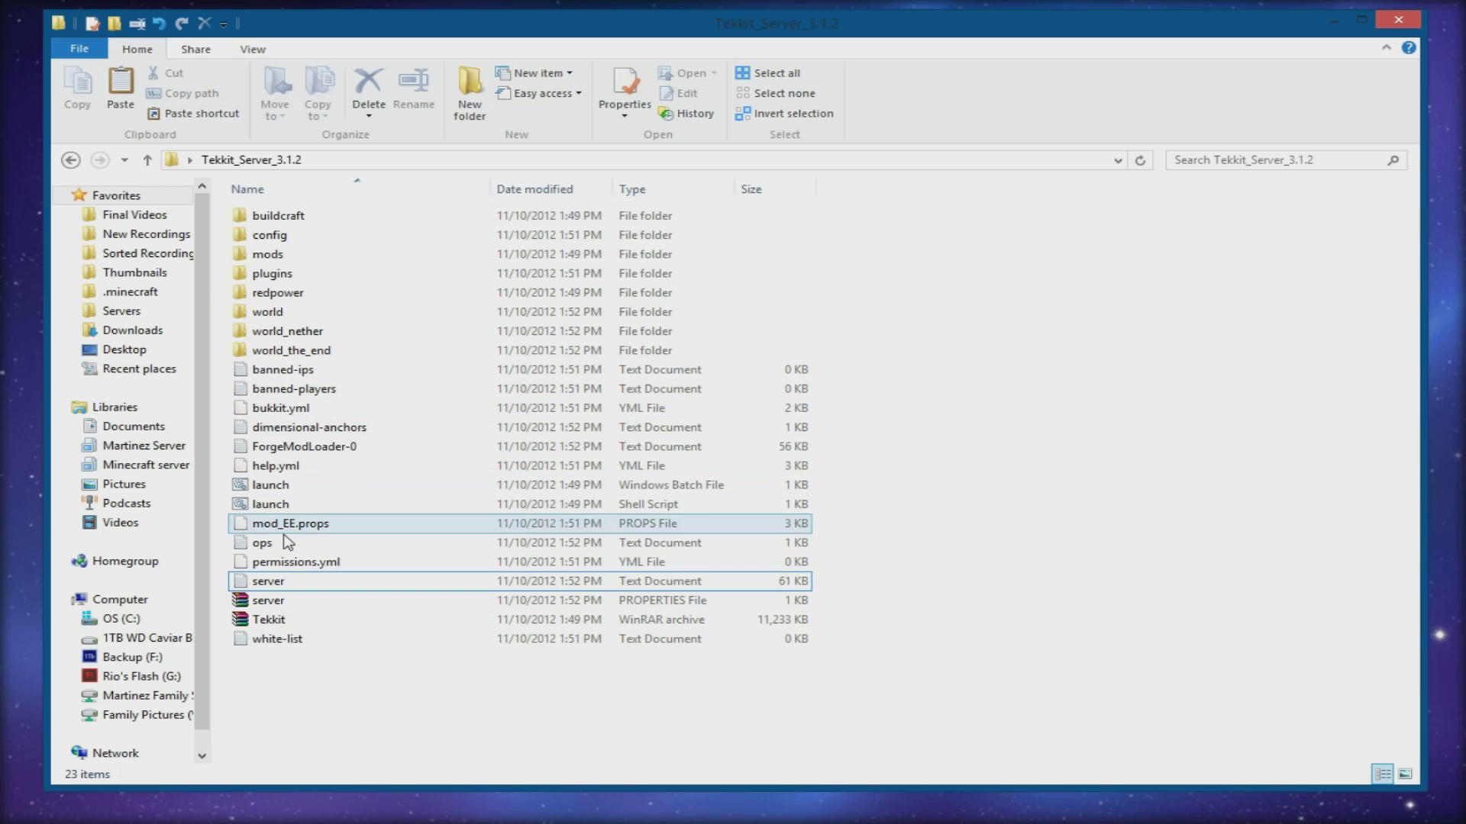
click(277, 646)
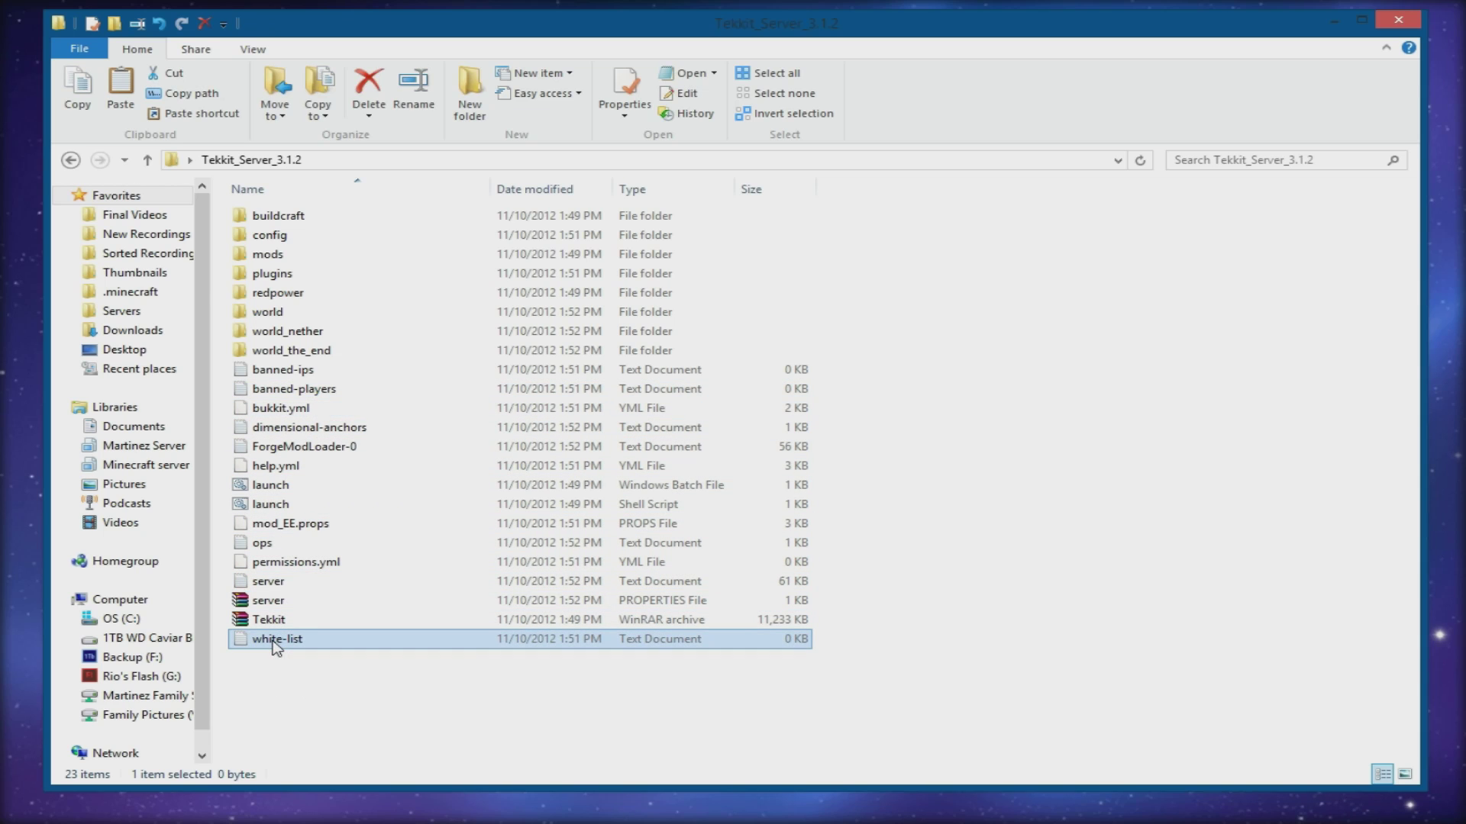
click(256, 603)
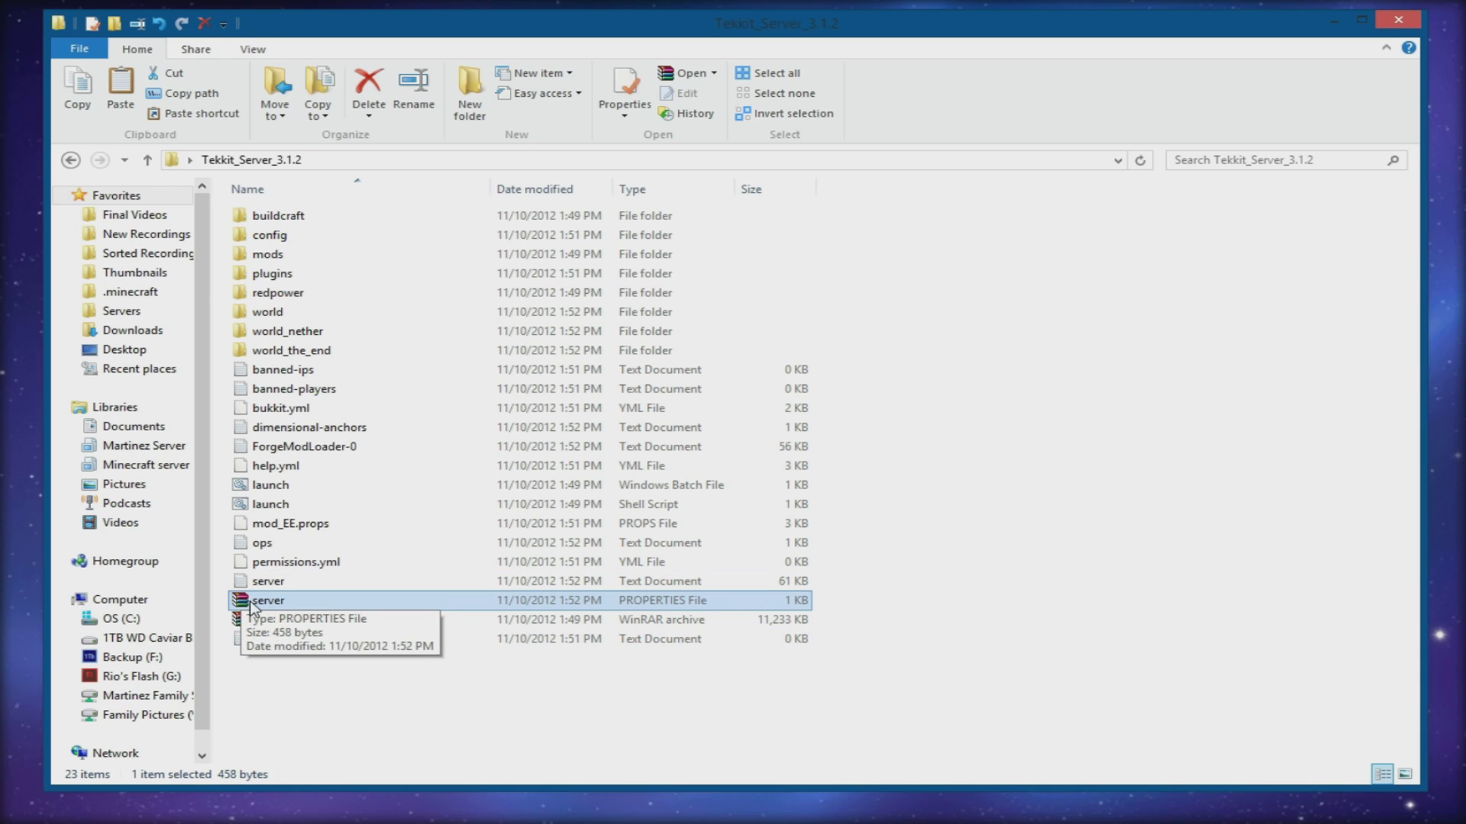
right_click(253, 607)
key(Escape)
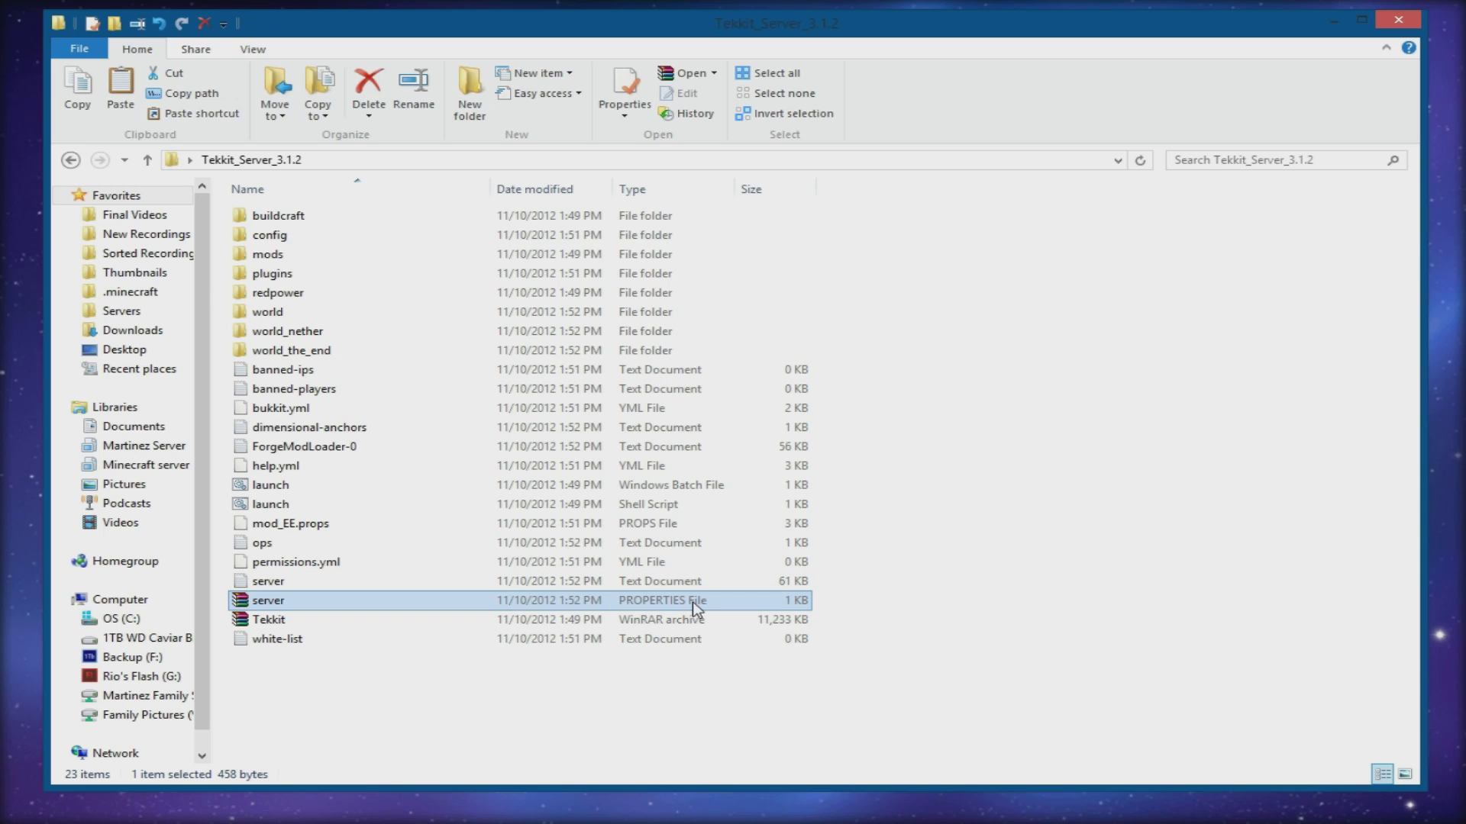
- Open server.properties in Notepad and change allow-flight from false to true
right_click(278, 603)
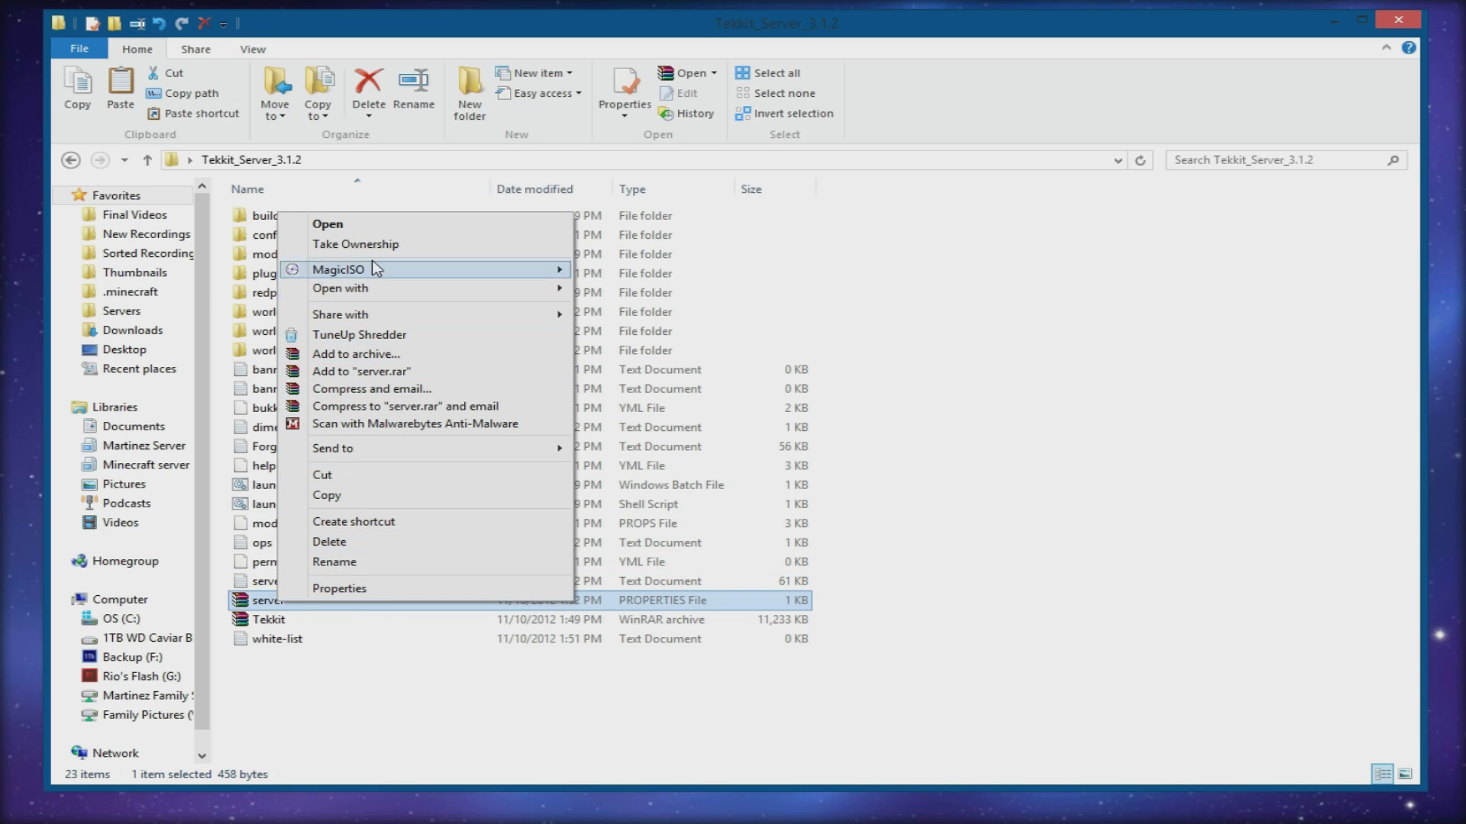
mouse_move(372, 282)
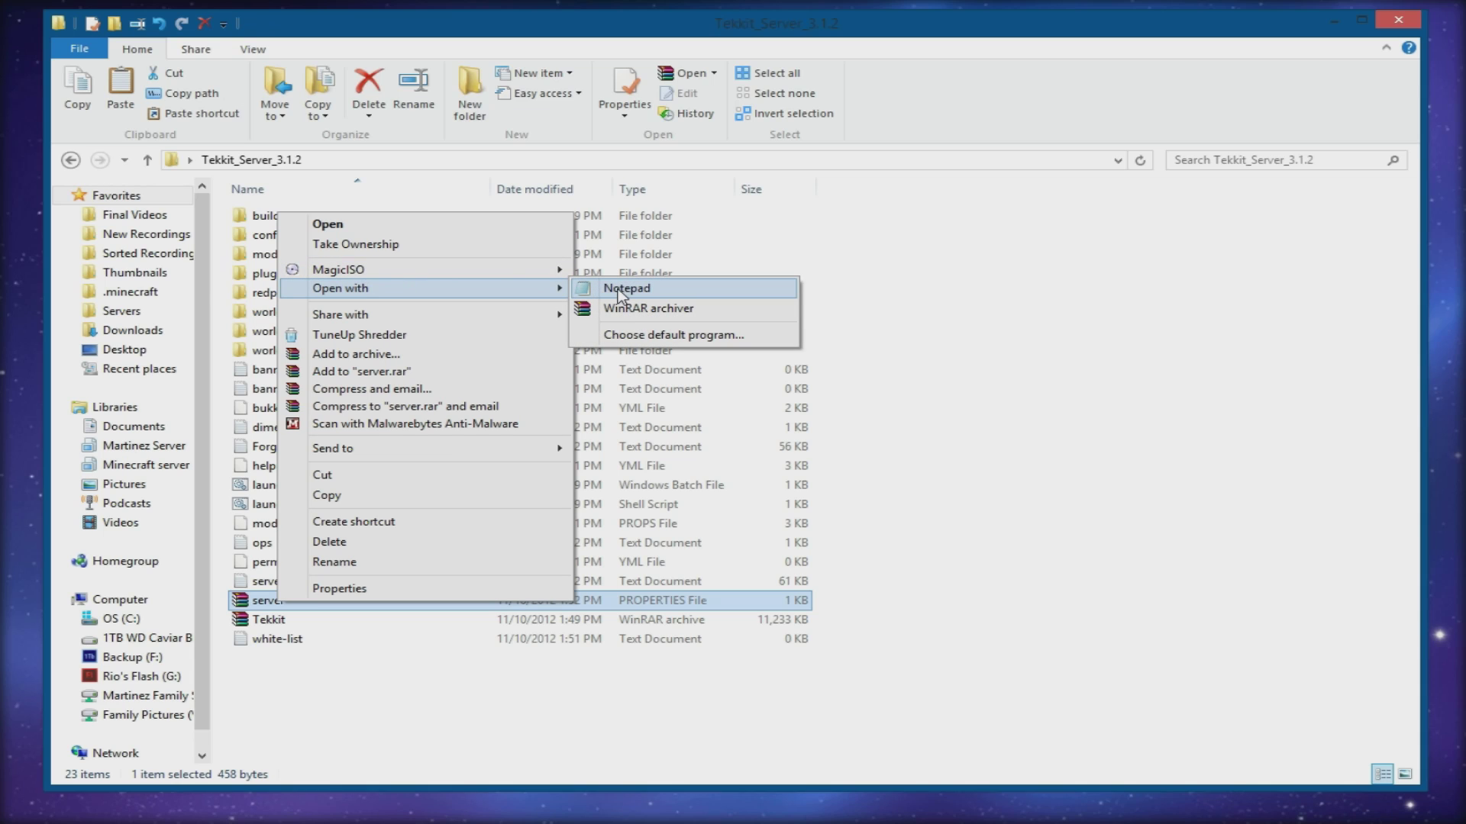
click(619, 290)
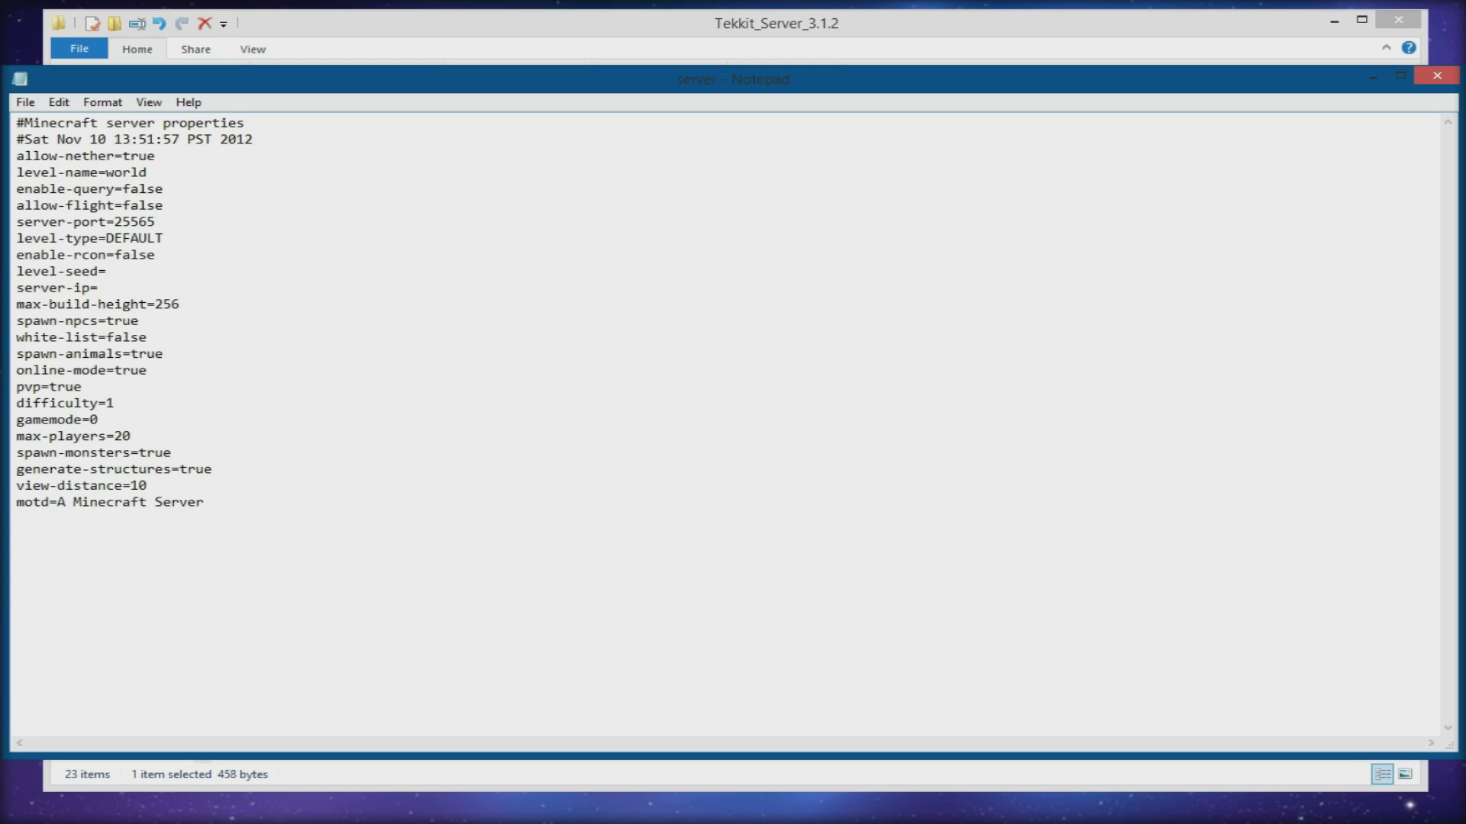
drag(163, 238, 106, 239)
click(165, 238)
drag(156, 221, 116, 221)
click(141, 221)
drag(114, 221, 156, 221)
click(164, 204)
drag(163, 204, 122, 205)
text(true)
drag(147, 171, 107, 173)
click(114, 172)
text(17492492717)
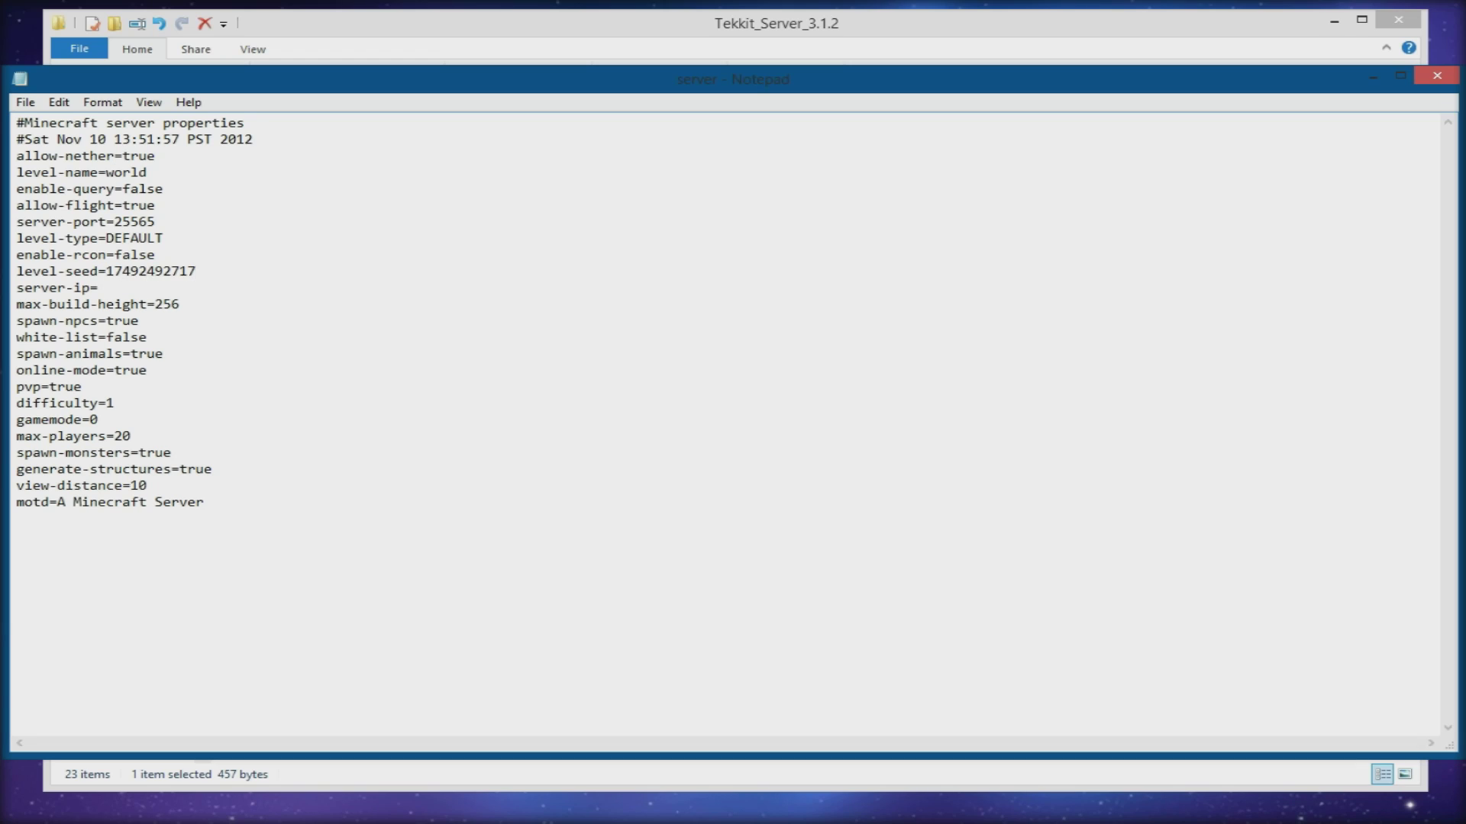
drag(197, 271, 107, 271)
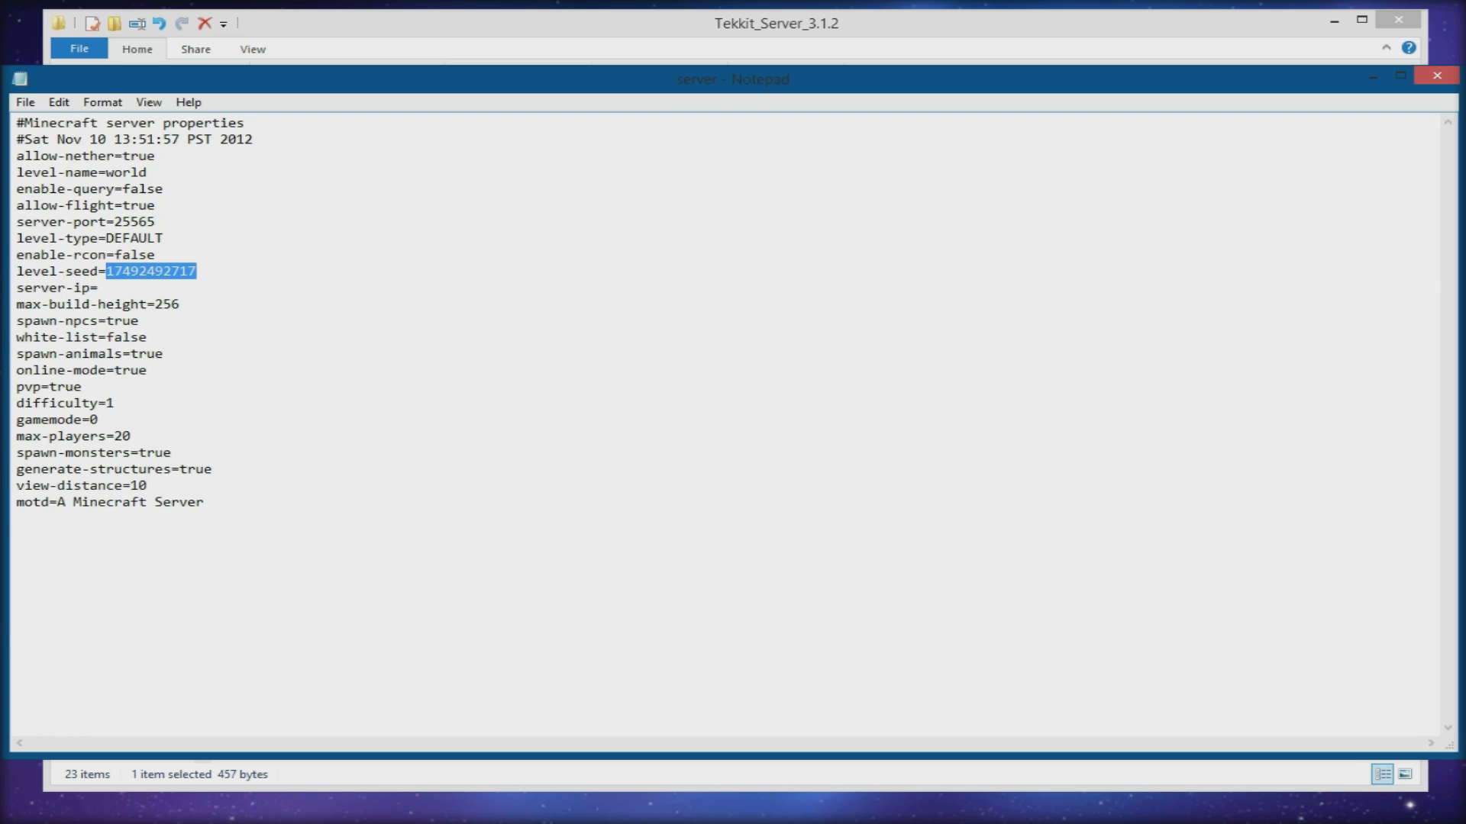
click(98, 288)
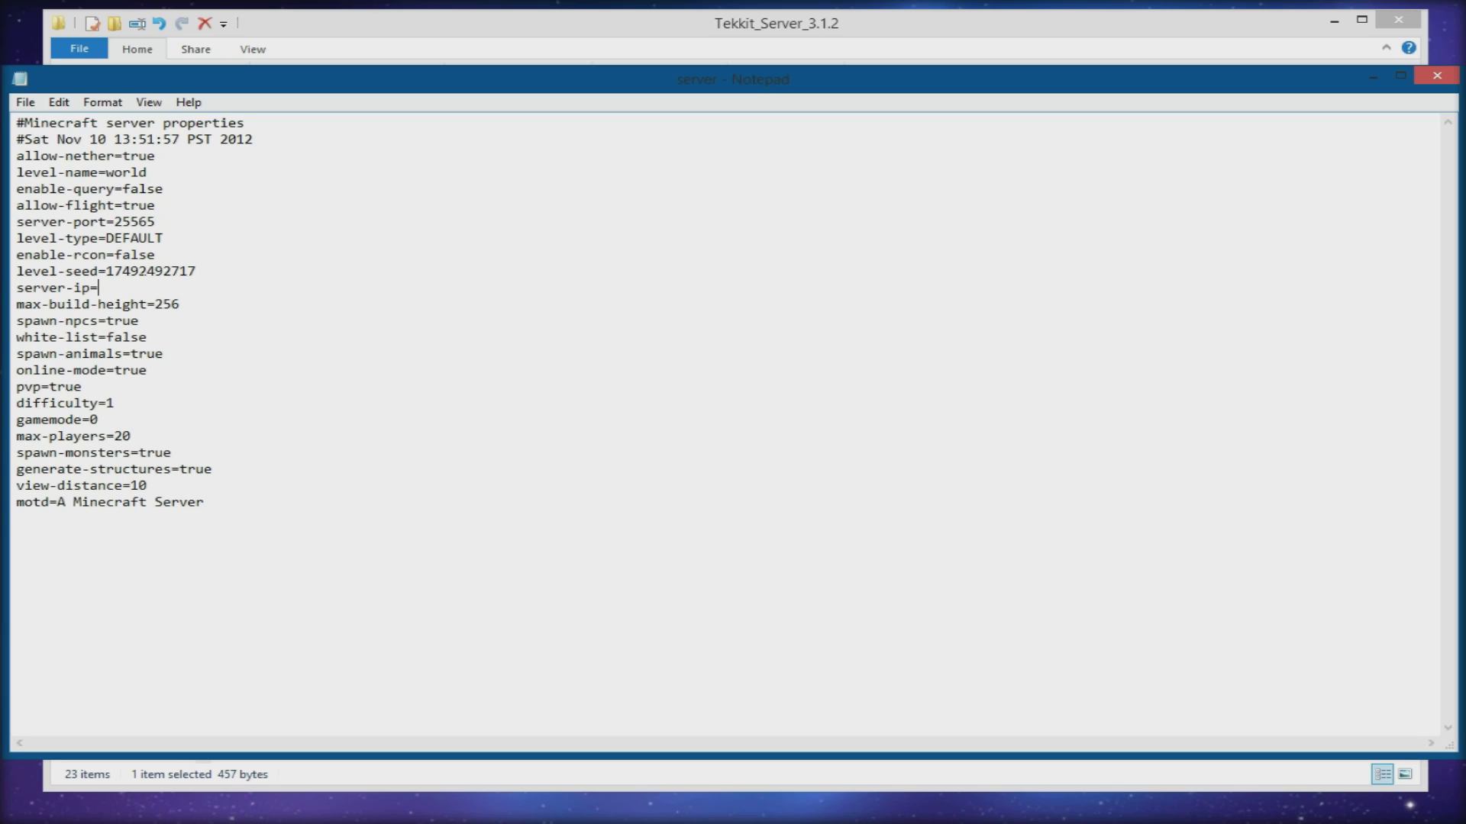
click(99, 287)
- Change white-list from false to true and enlarge the Notepad window
drag(16, 304, 146, 303)
click(99, 288)
drag(180, 304, 156, 304)
click(157, 304)
drag(140, 320, 106, 337)
text(true)
drag(854, 84, 848, 763)
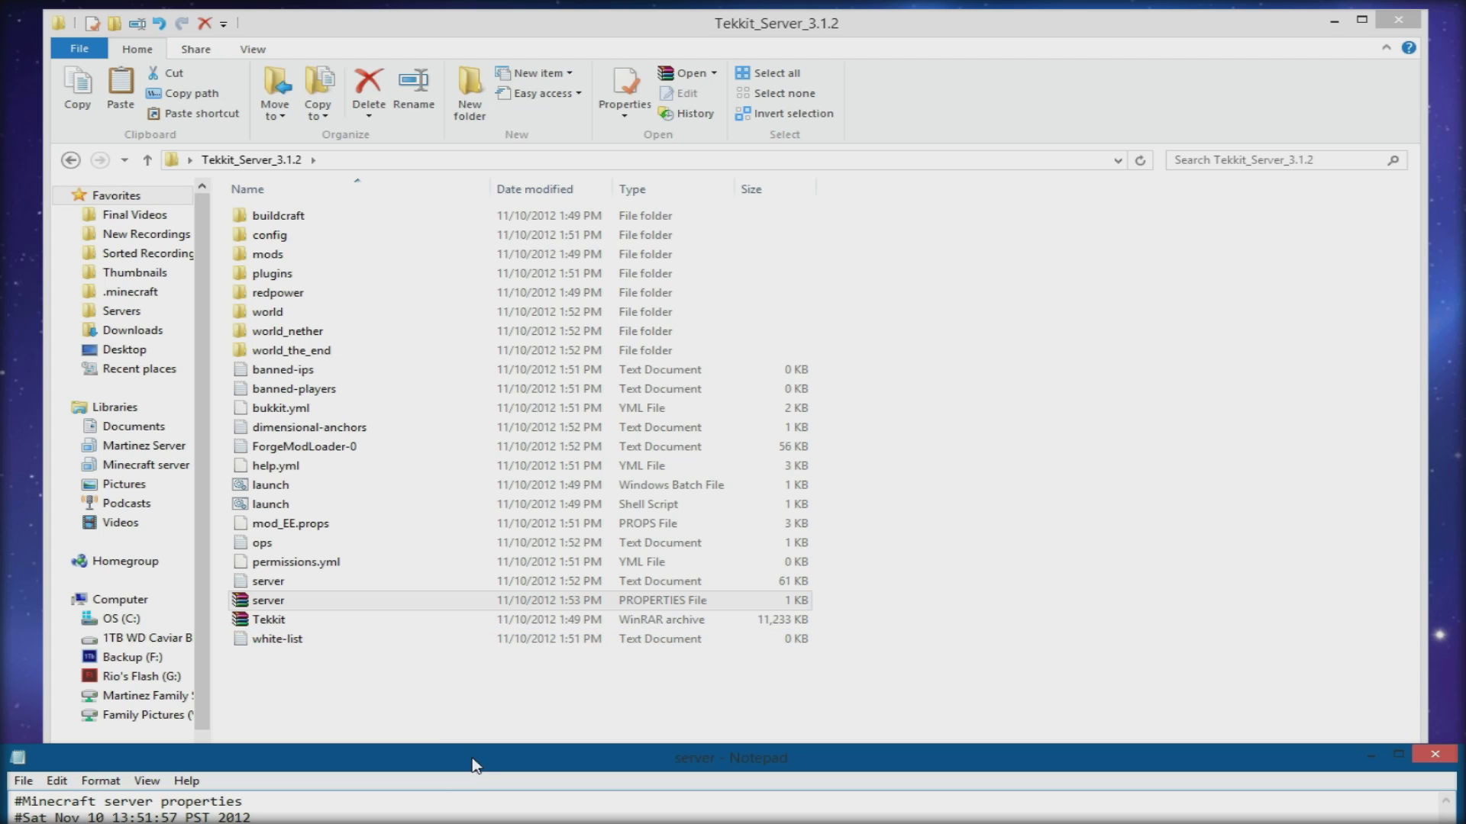
drag(484, 744, 532, 287)
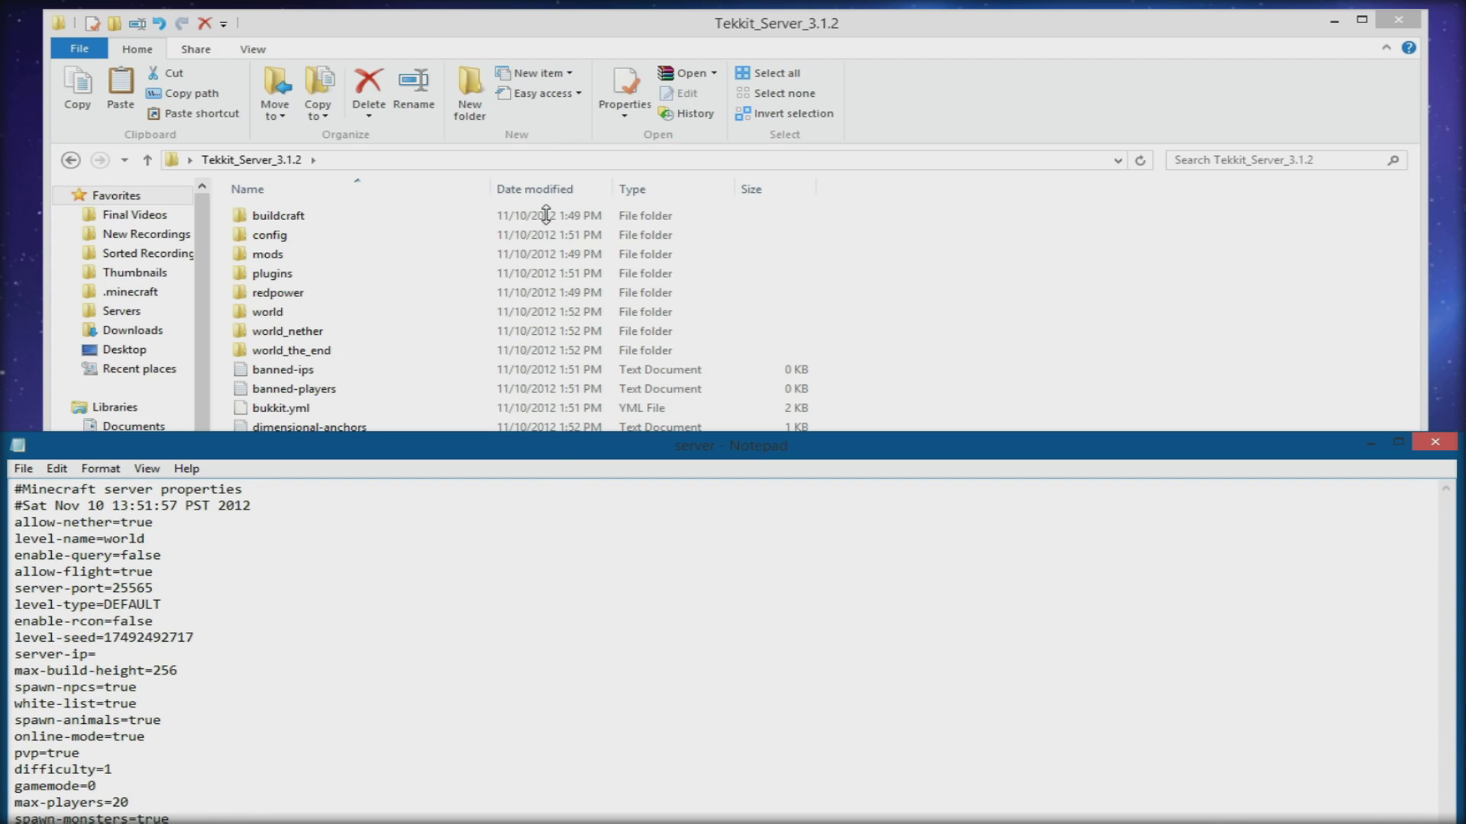
drag(560, 441, 574, 147)
click(137, 404)
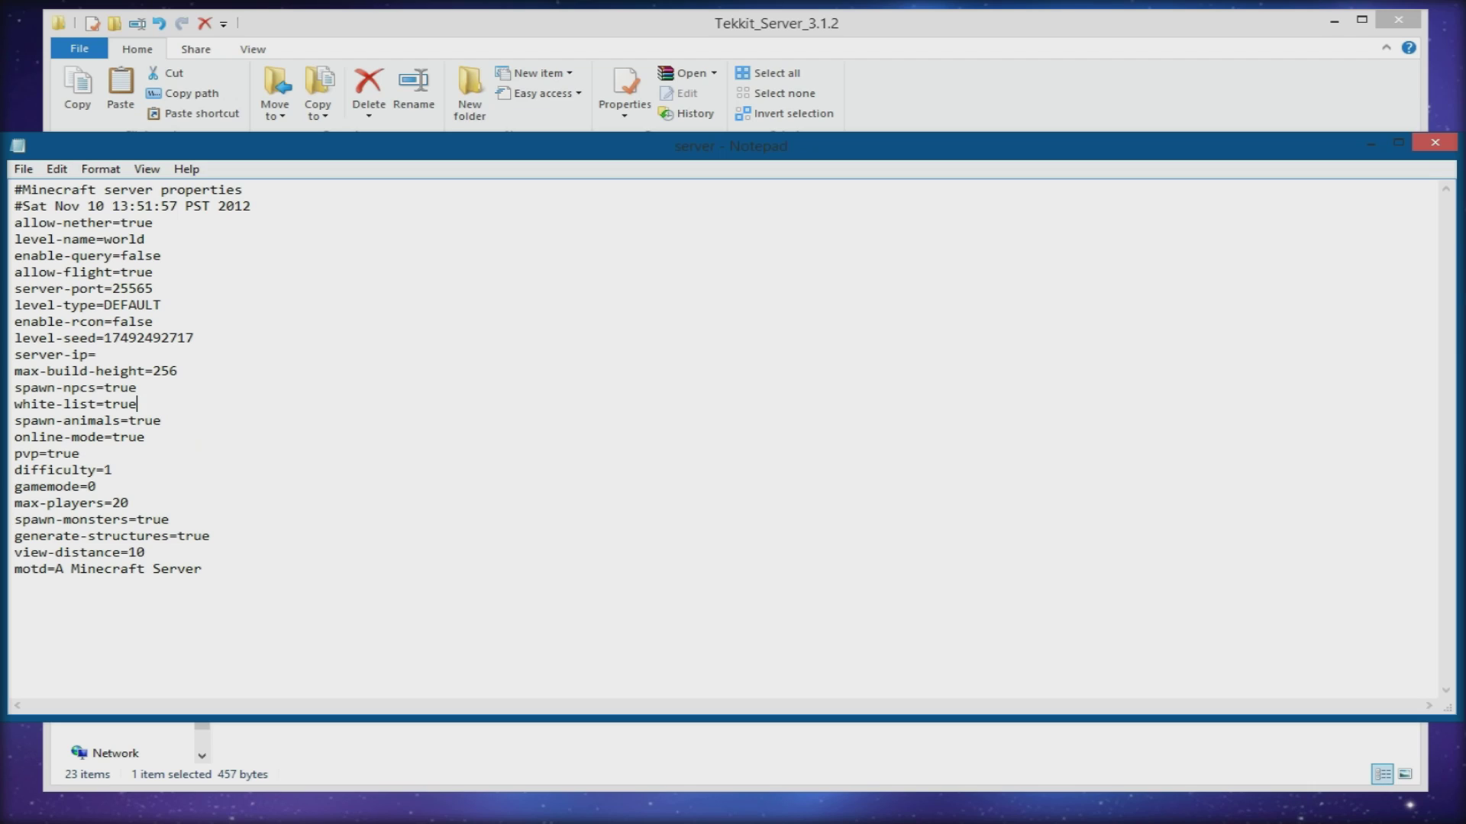
key(BackSpace)
text(e)
- Clear the gamemode value, set max-players to 5, and save
click(96, 486)
key(shift+Left)
text(1)
key(BackSpace)
text(2)
key(BackSpace)
key(shift+Left)
key(shift+Left)
text(218985)
key(BackSpace)
key(BackSpace)
key(BackSpace)
key(BackSpace)
key(BackSpace)
key(BackSpace)
text(5)
key(ctrl+s)
- Replace the motd with TGOD AWESOME, save and close server.properties
mouse_move(145, 552)
mouse_down()
mouse_move(153, 568)
mouse_move(128, 552)
mouse_up()
click(145, 552)
key(shift+Left)
key(shift+Left)
key(Right)
drag(55, 569, 202, 569)
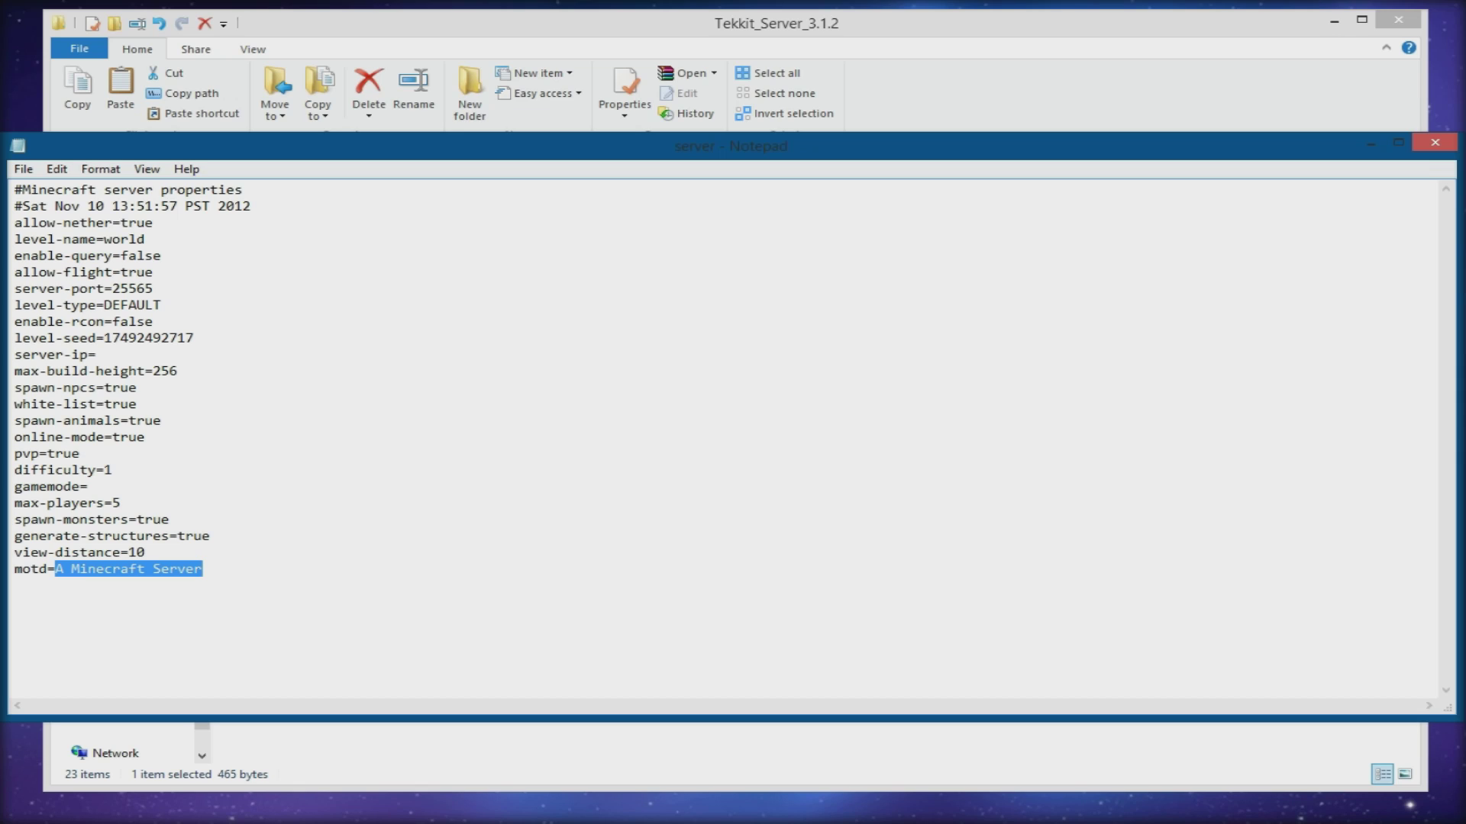
text(TGOD )
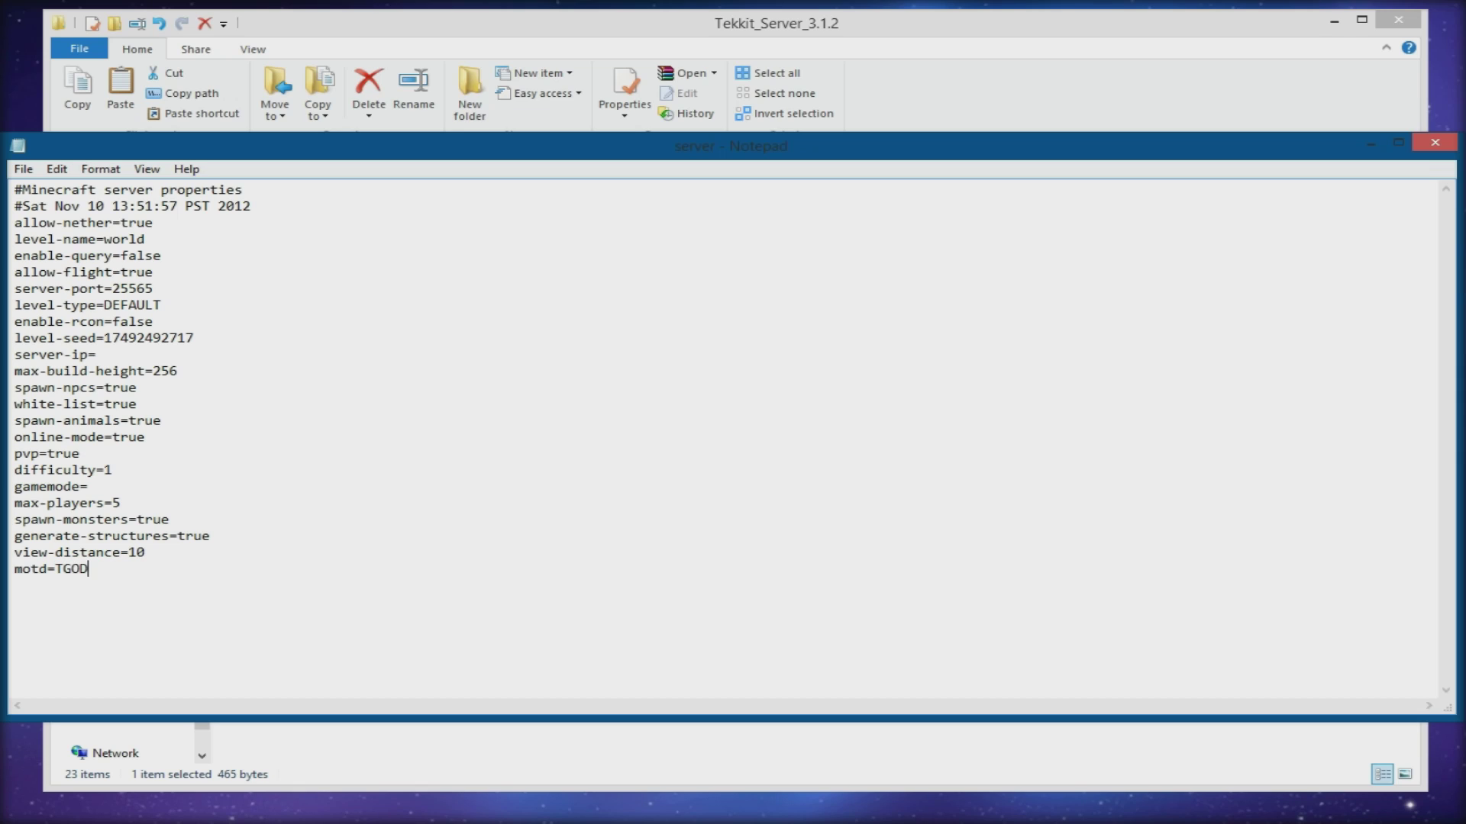
text(O)
key(BackSpace)
text(AWESOEM)
key(BackSpace)
key(BackSpace)
text(ME)
drag(154, 569, 66, 571)
click(65, 569)
key(ctrl+s)
click(1435, 142)
- Enter the player's username in the white-list file, save it with Ctrl+S, and close Notepad
double_click(382, 638)
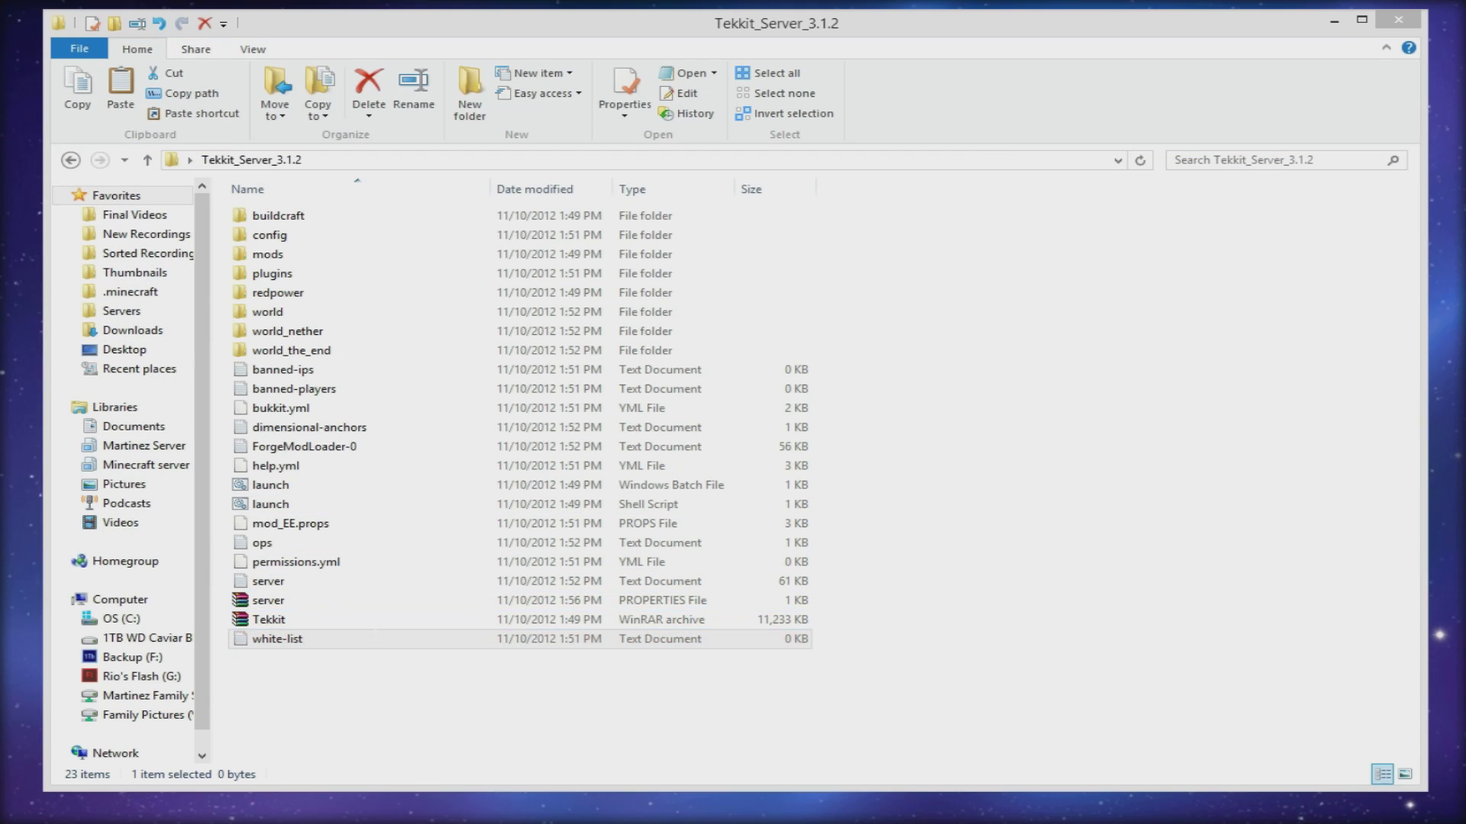
text(theguyordie)
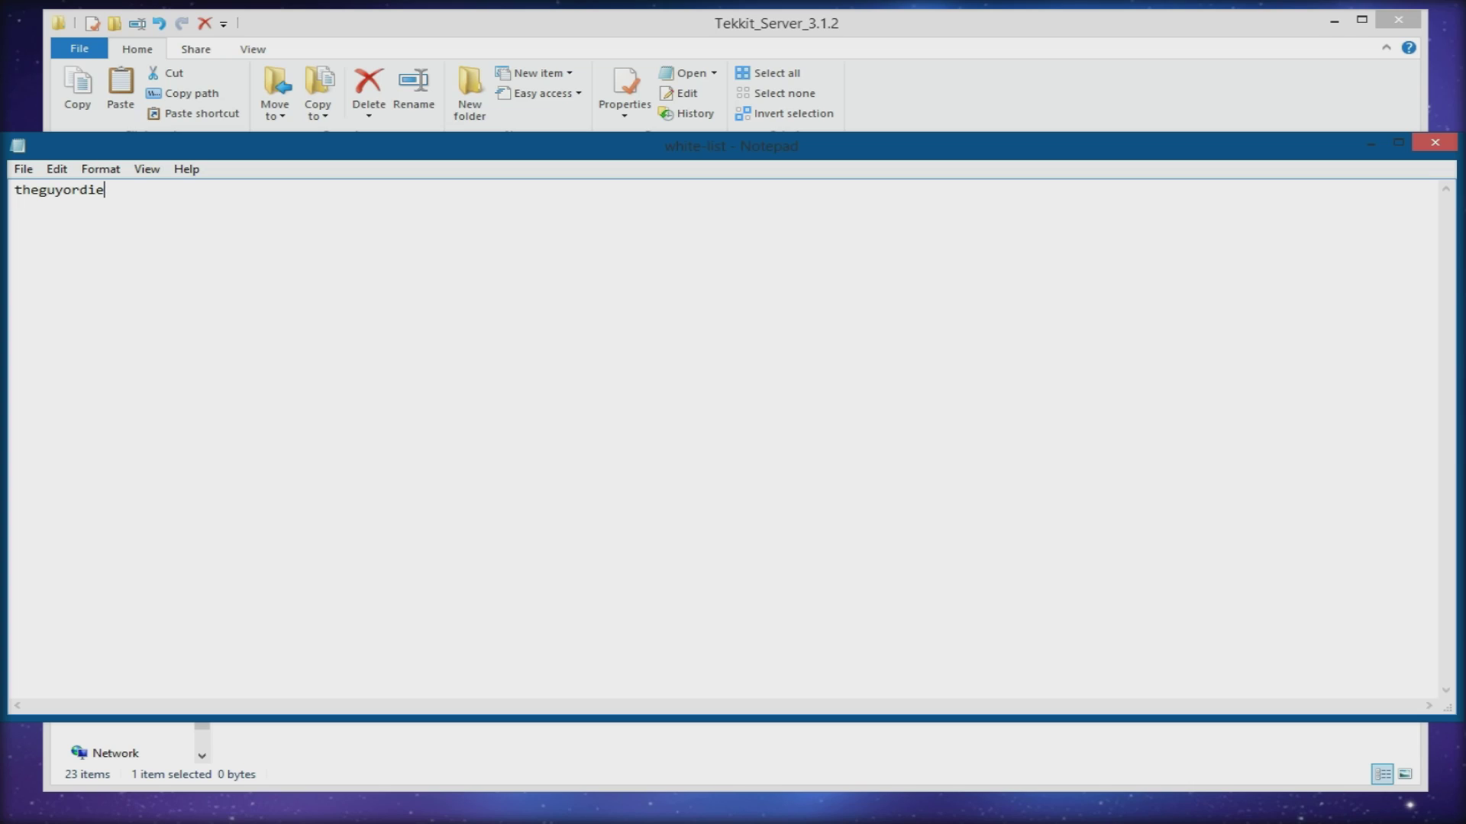
key(ctrl+s)
click(1435, 142)
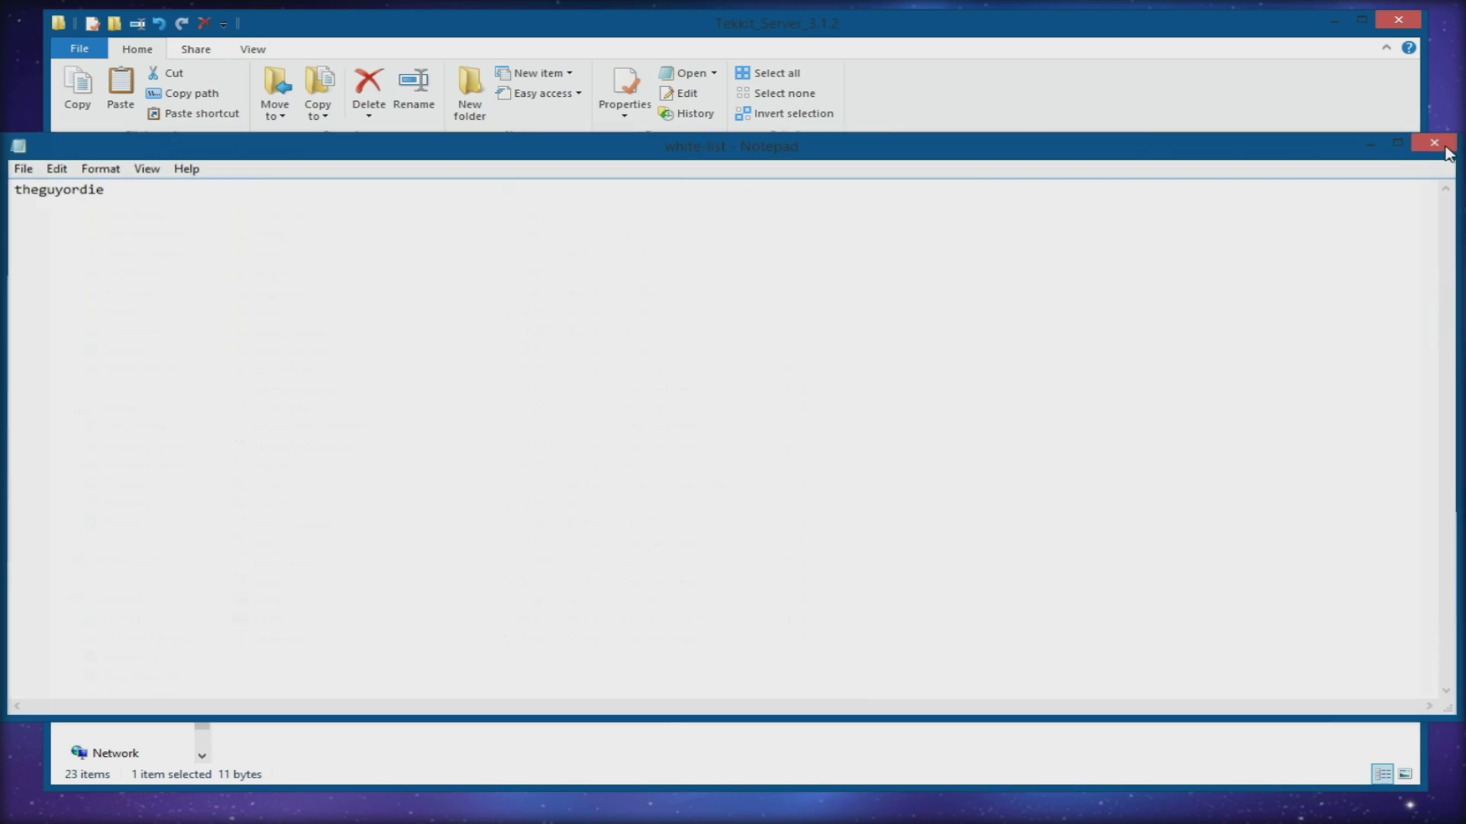
click(447, 696)
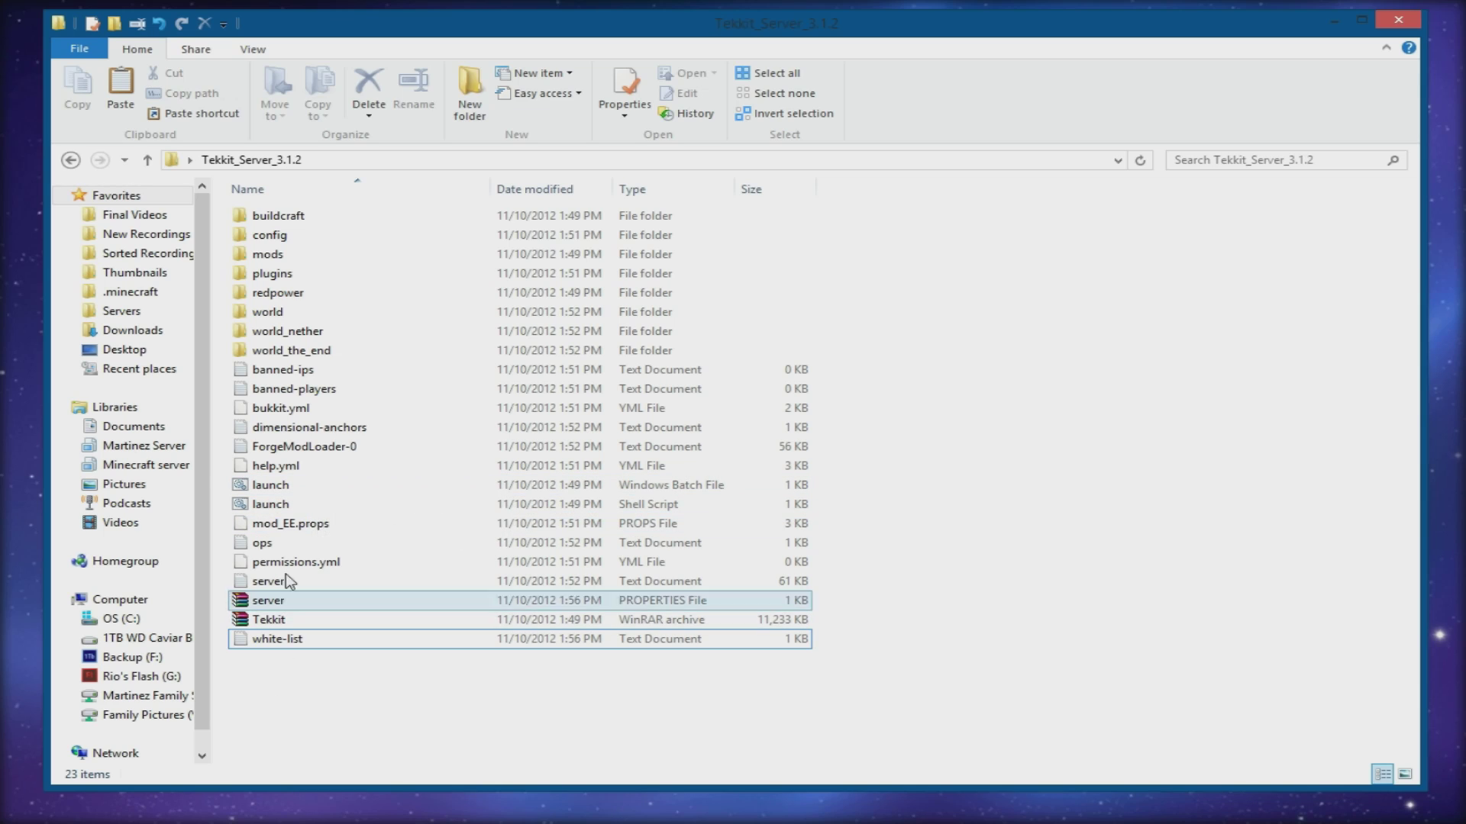
- Run launch.bat until the server console shows Done, then minimize the console and folder windows
double_click(272, 489)
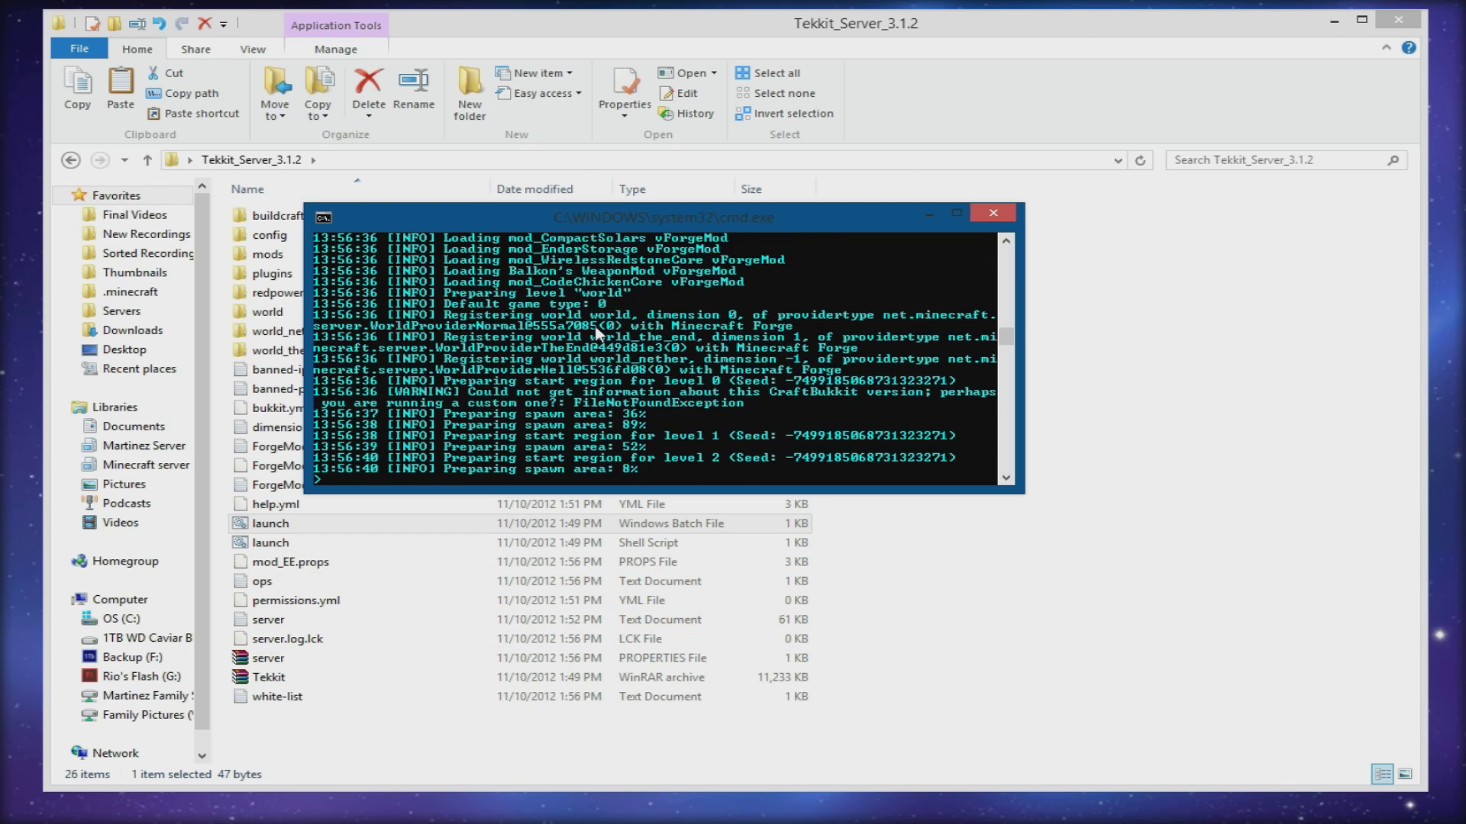
scroll(763, 352, up, 4)
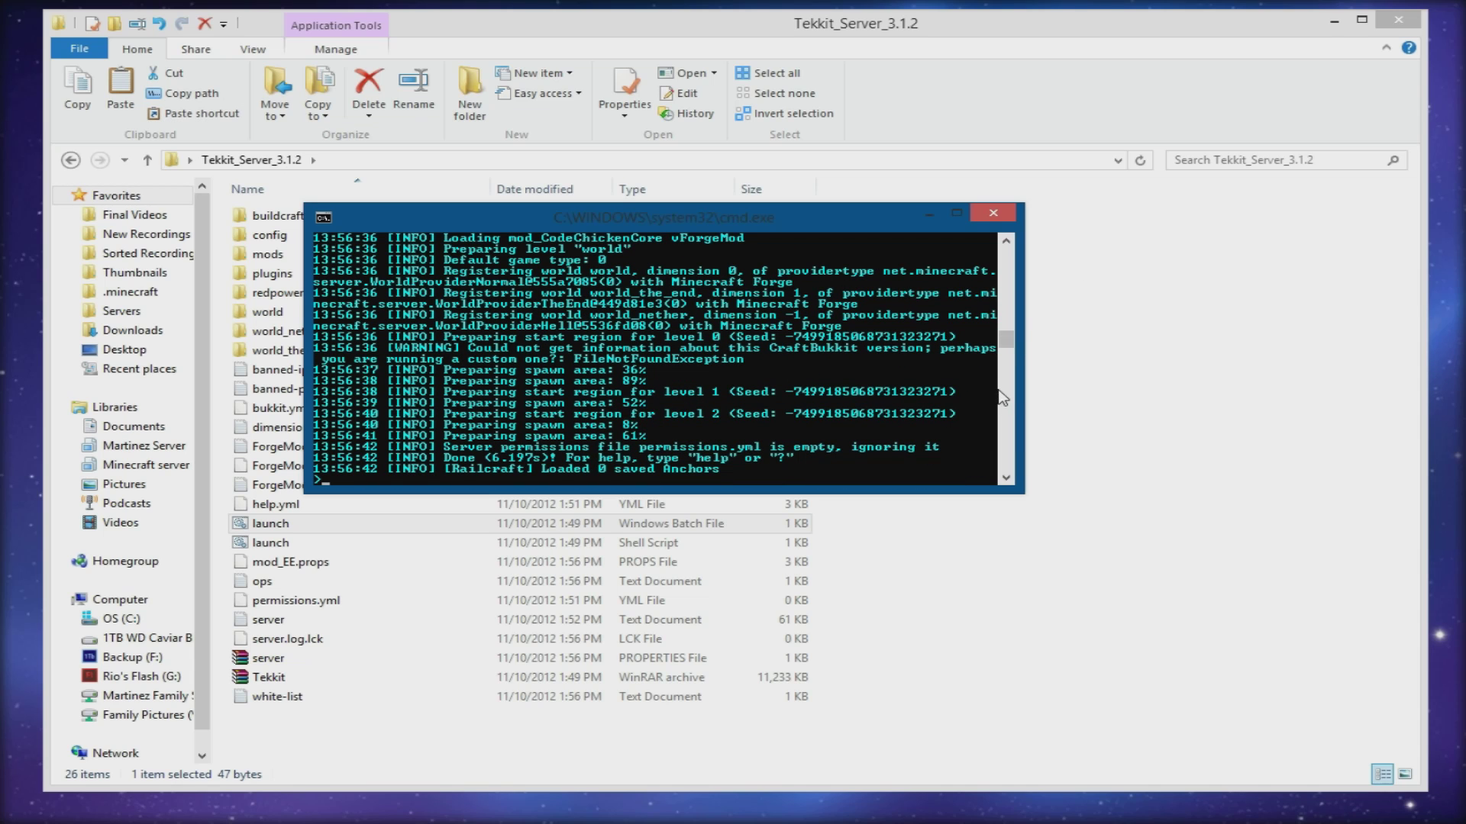
scroll(598, 345, up, 6)
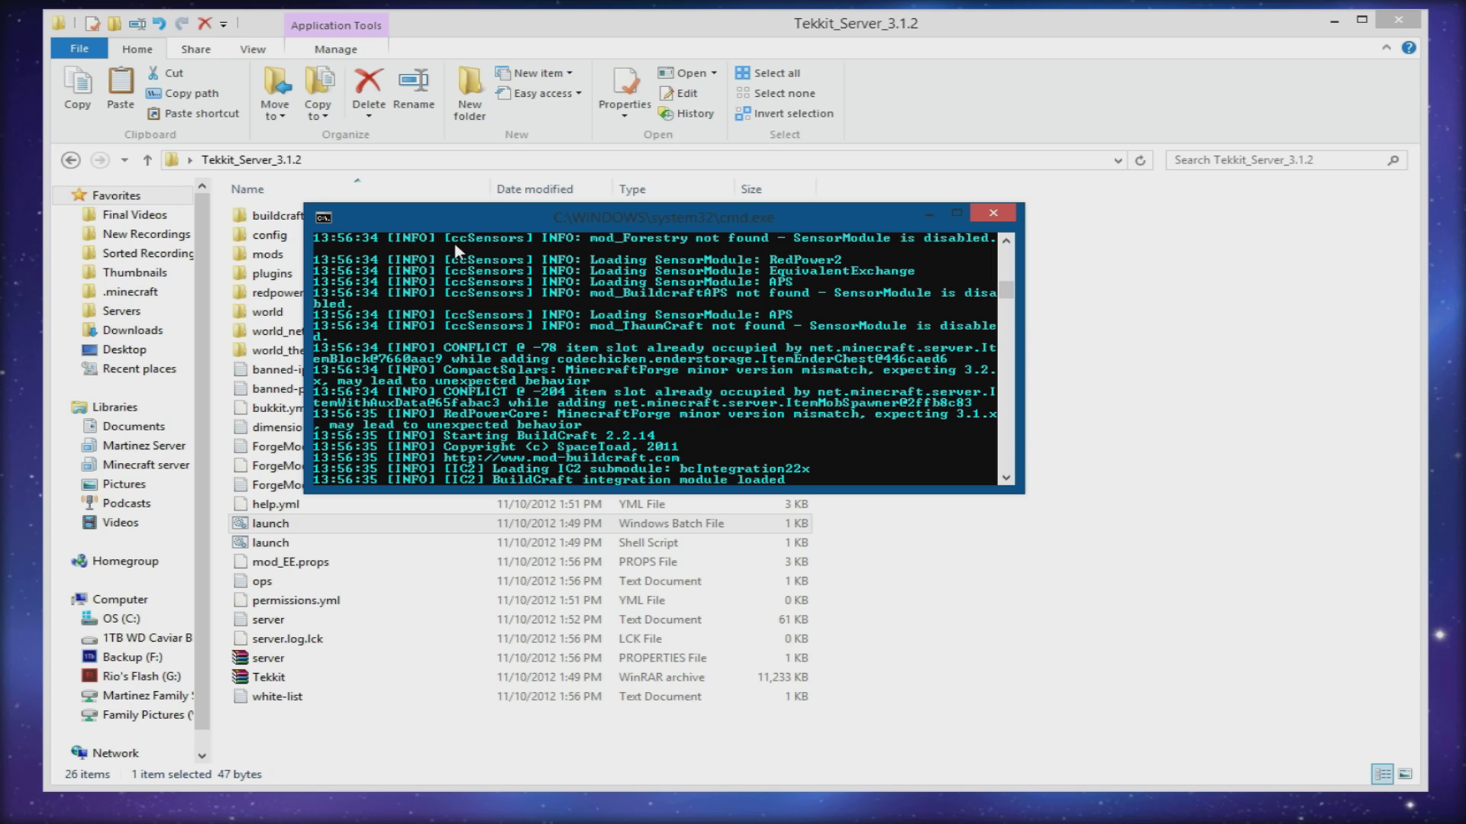
drag(1012, 302, 961, 346)
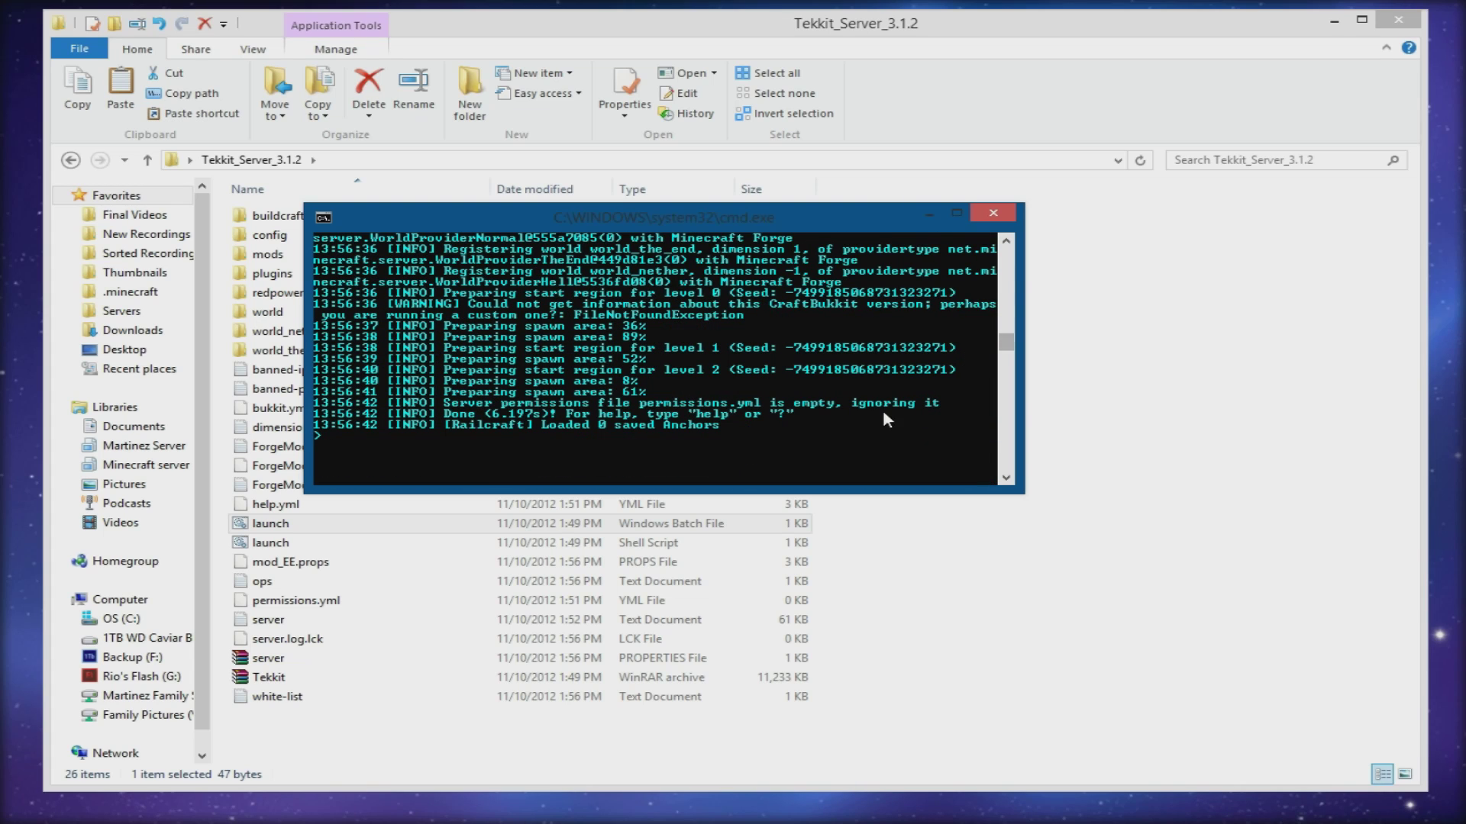
click(930, 215)
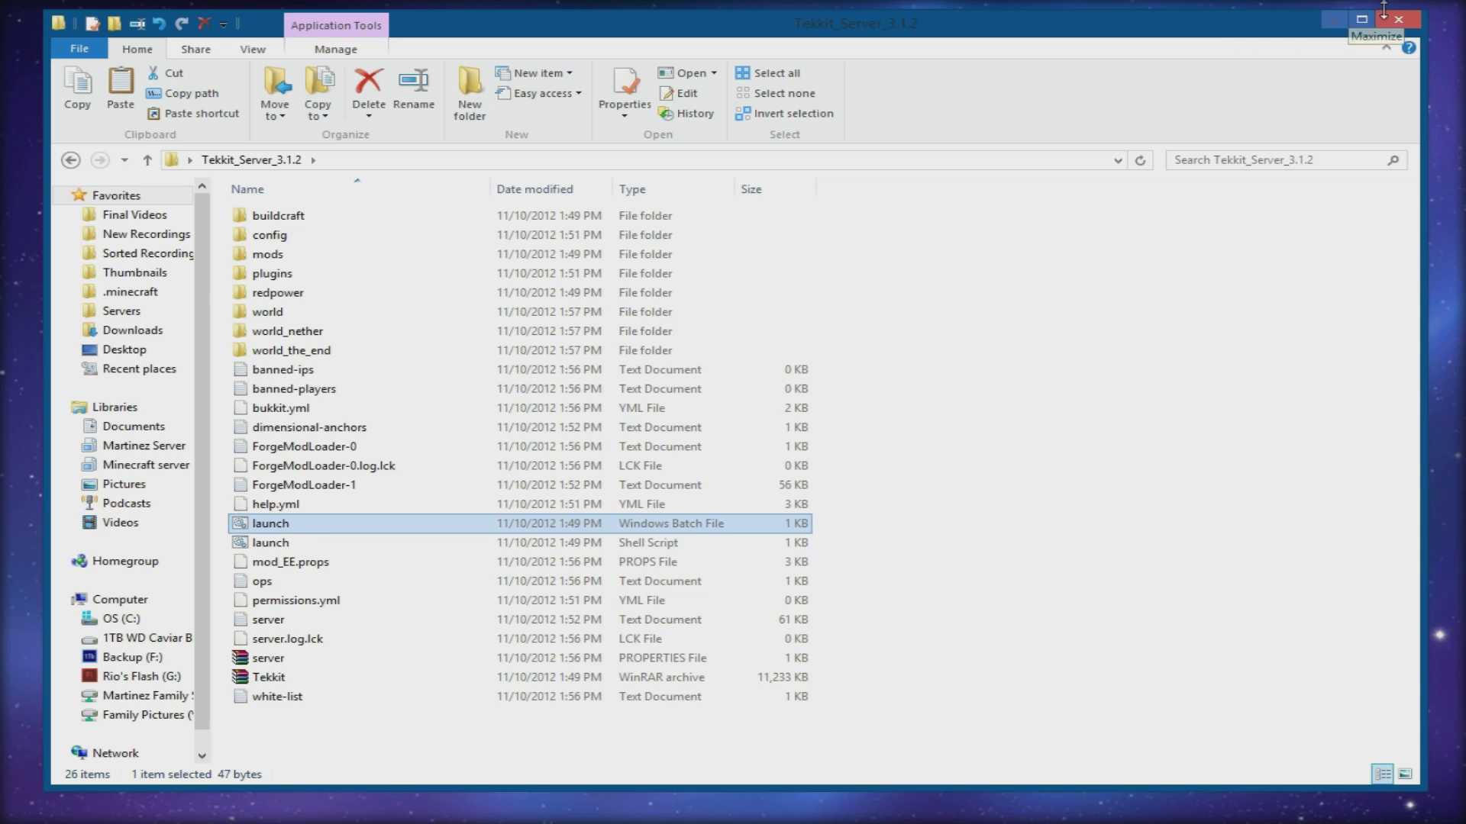
click(1348, 20)
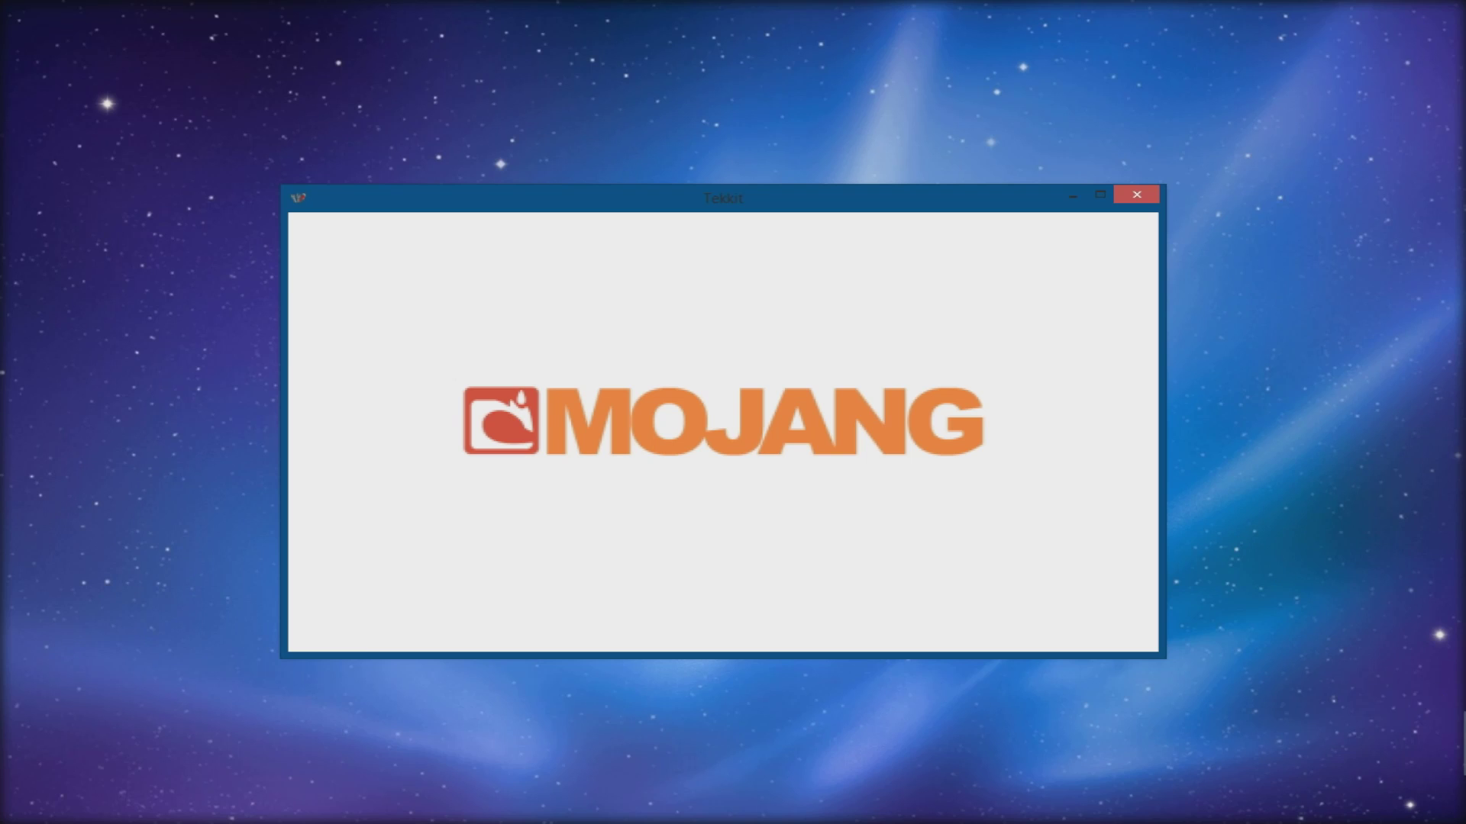
drag(1465, 568, 1220, 523)
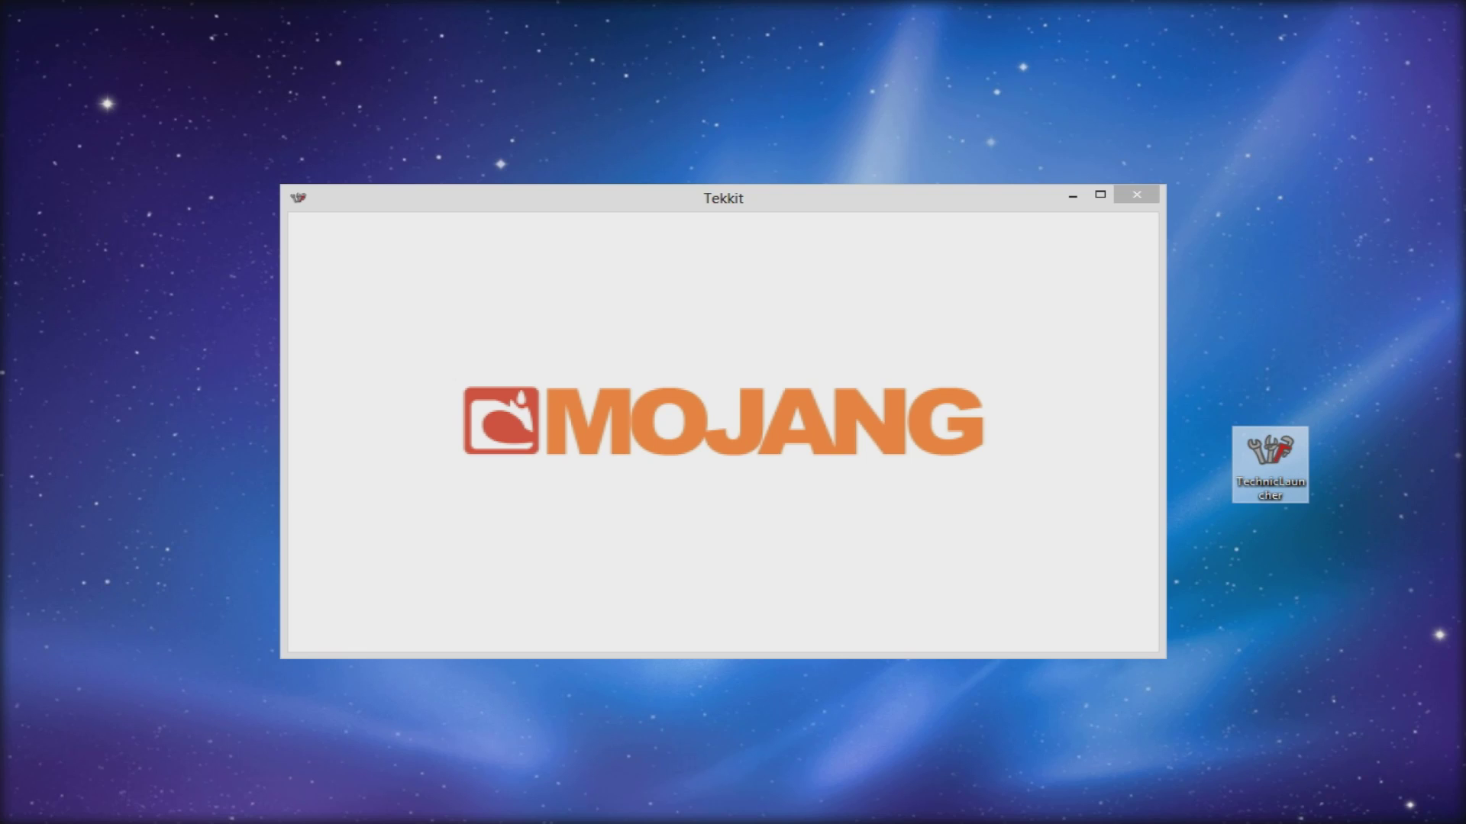
key(Delete)
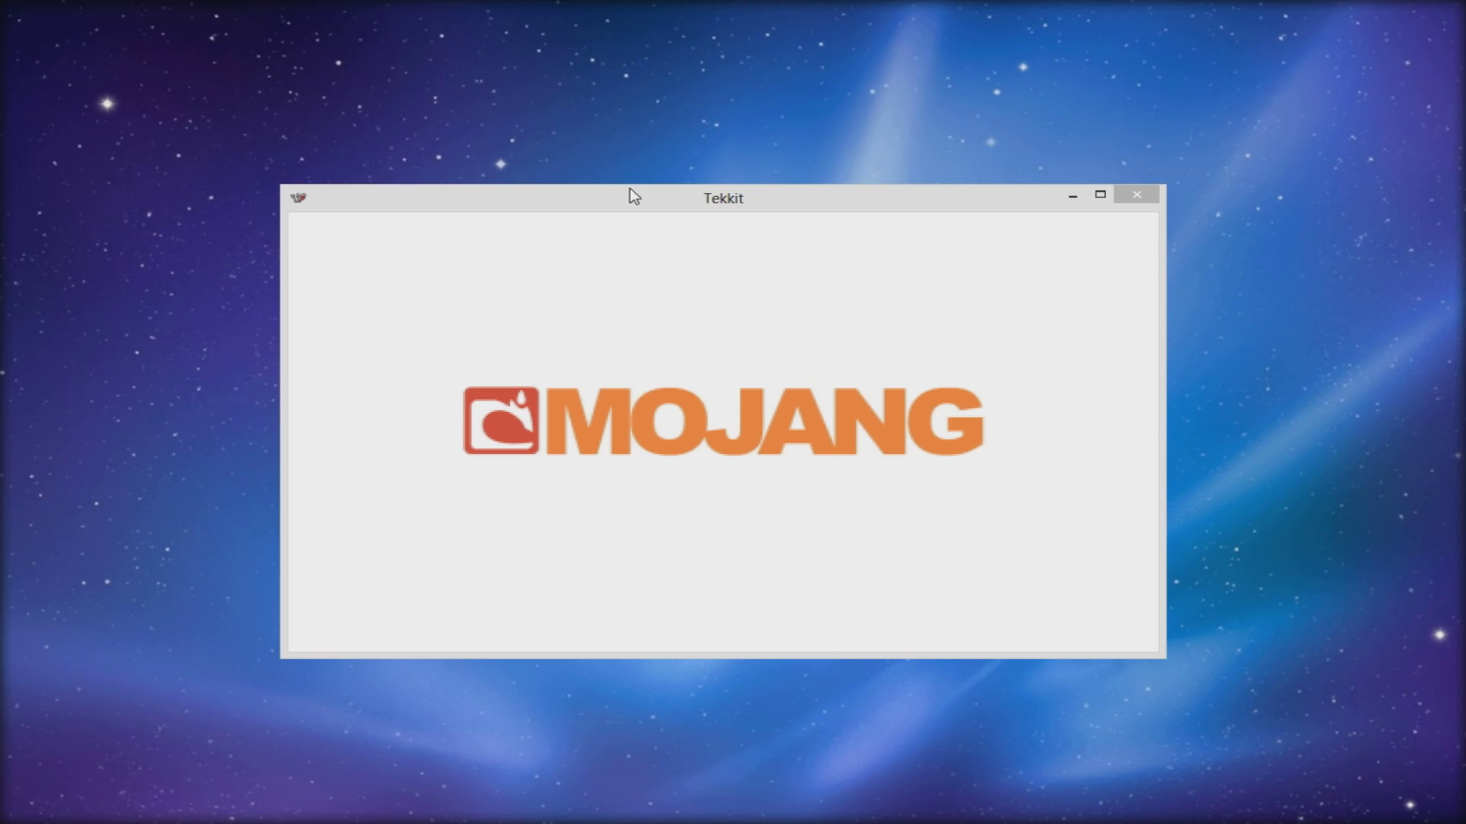